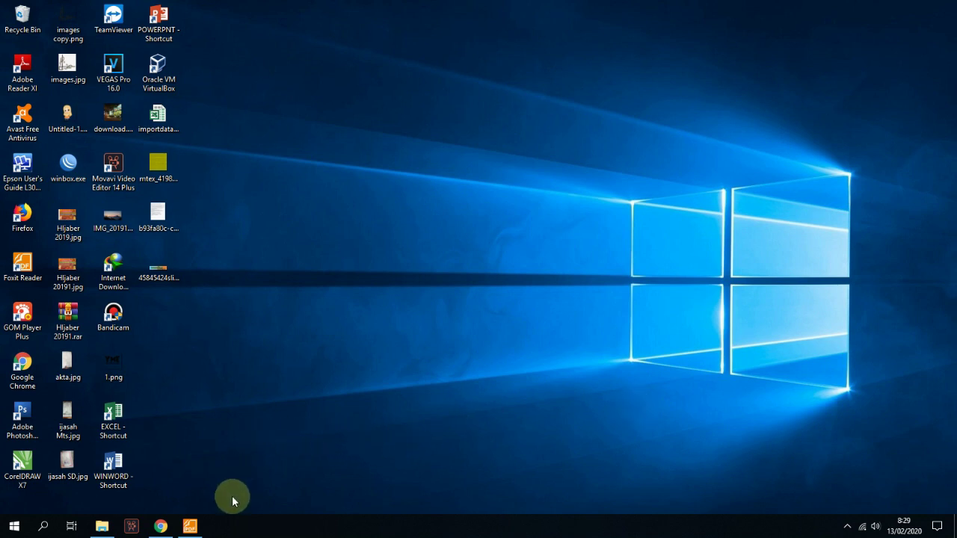
Review the EMIS Feeder procedure PDF in Foxit Reader and read both pages of the circular SE Aplikasi Feeder Emis.pdf in Chrome.
click(189, 526)
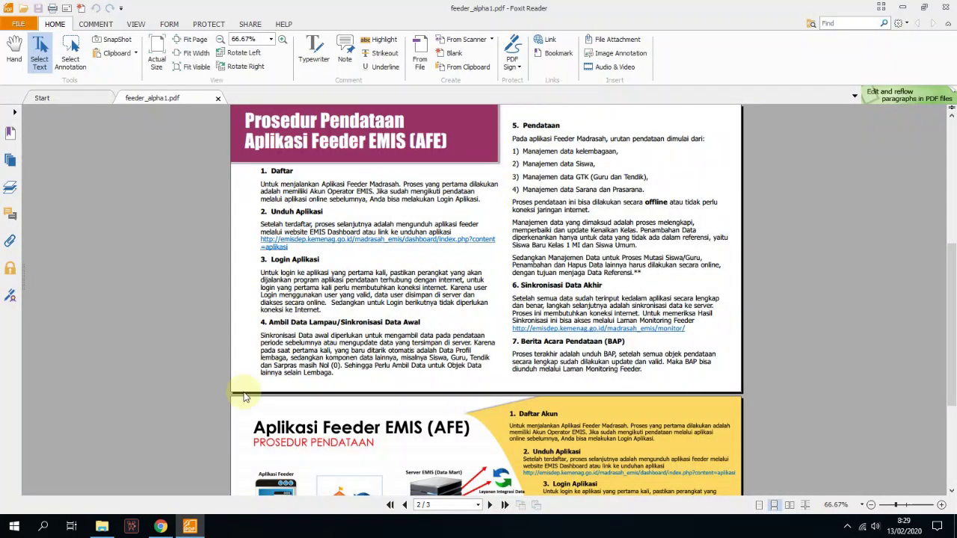
click(160, 526)
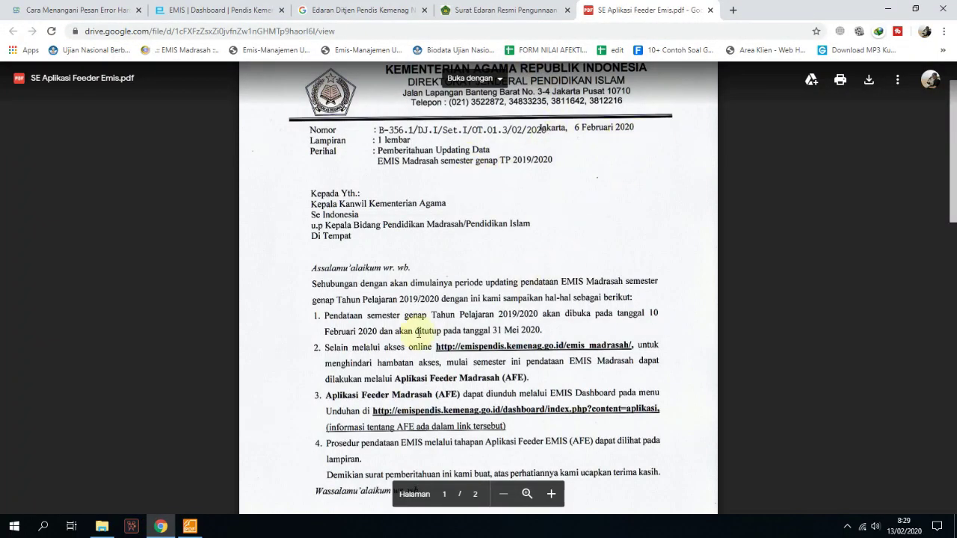
scroll(402, 386, down, 1)
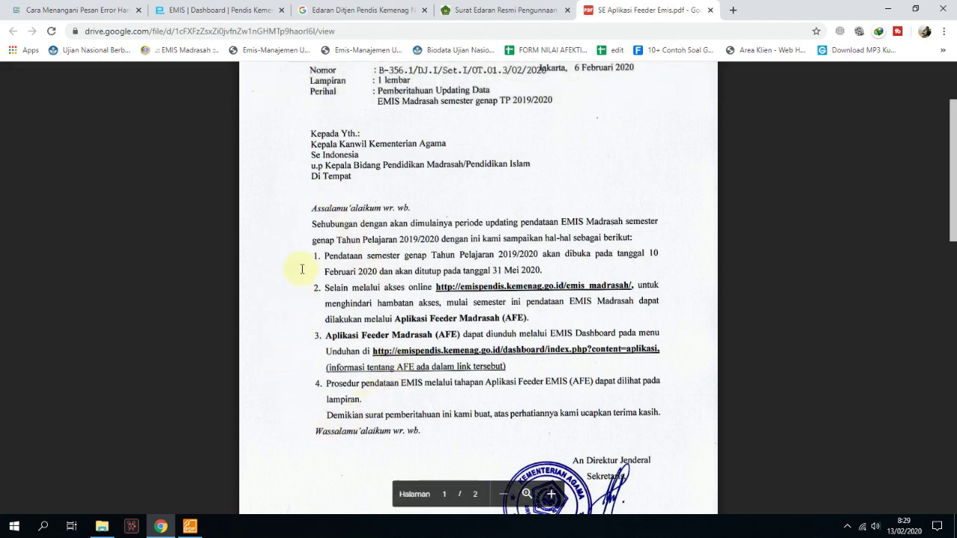
scroll(455, 302, down, 5)
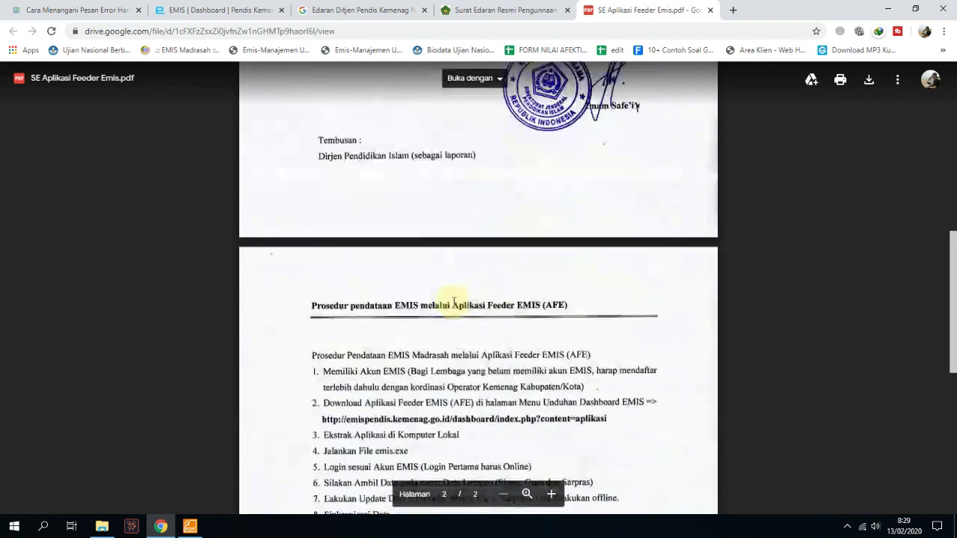
scroll(450, 300, down, 2)
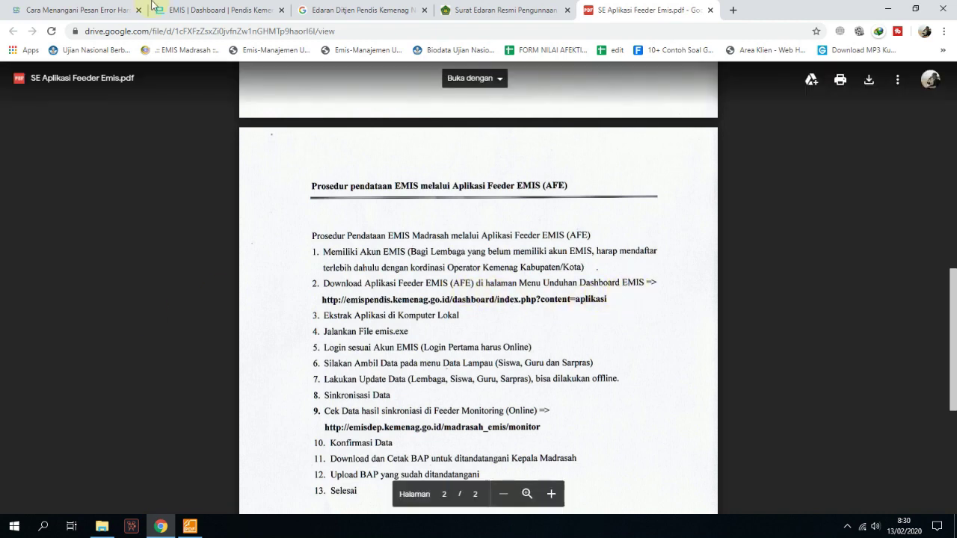
Open the EMIS Feeder page from the EMIS Dashboard's application links and view its Aplikasi Feeder EMIS download links.
click(258, 9)
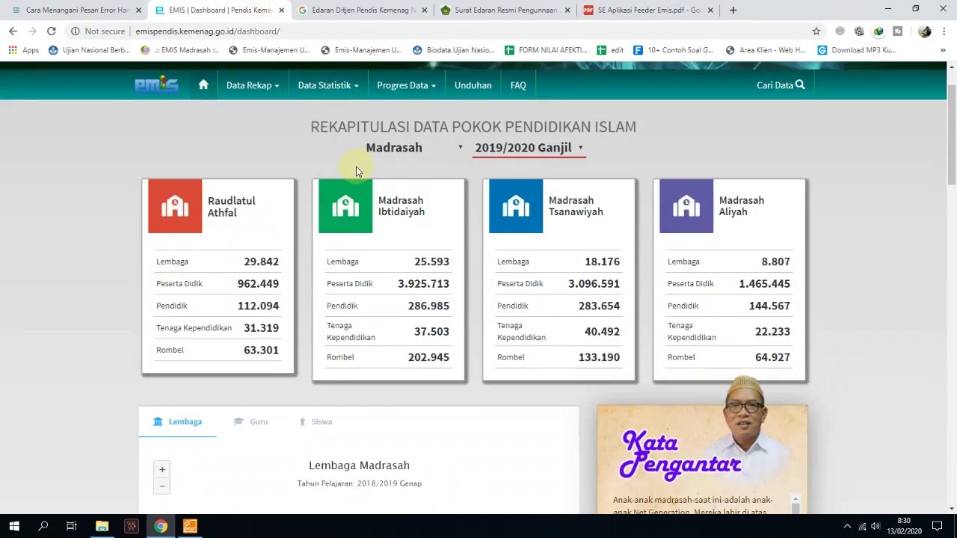
scroll(356, 166, down, 2)
scroll(252, 124, up, 3)
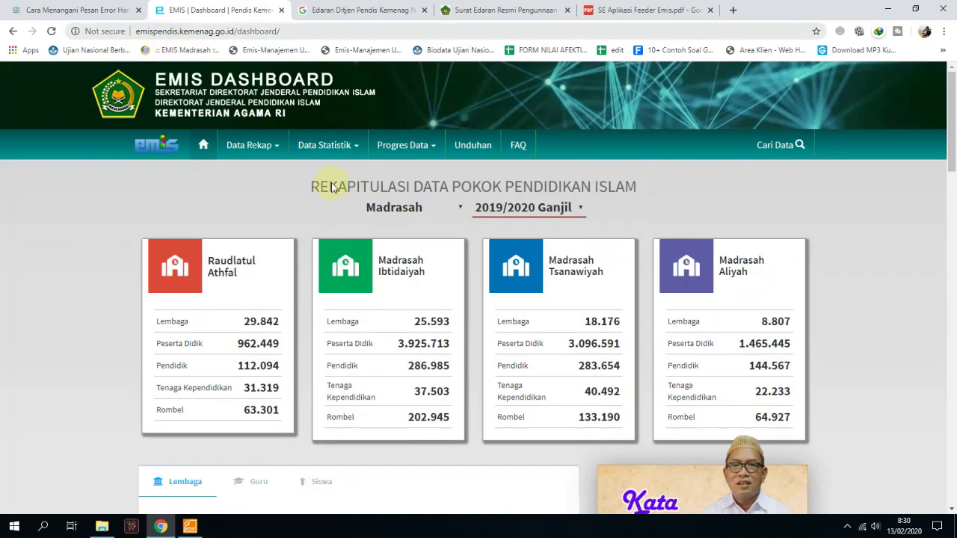
scroll(336, 187, down, 20)
scroll(372, 240, down, 1)
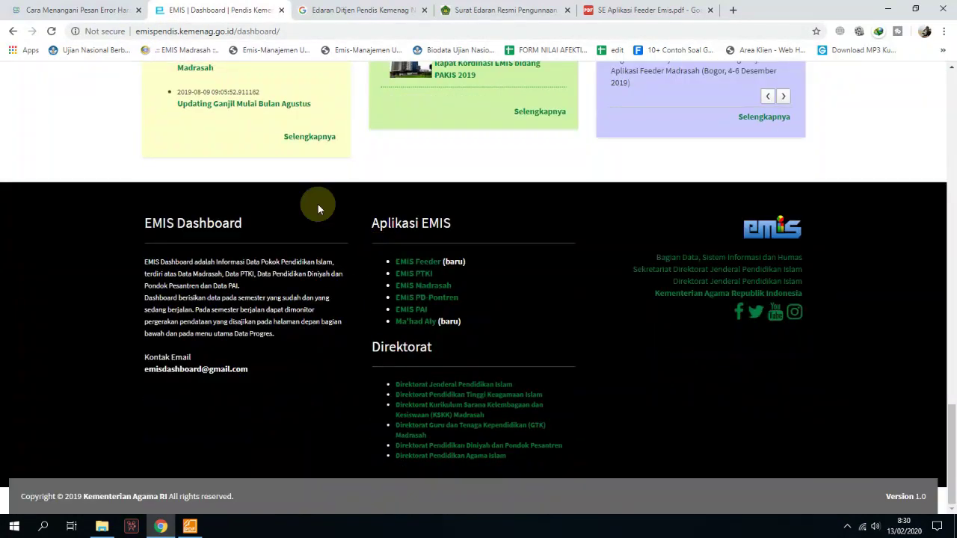
click(427, 262)
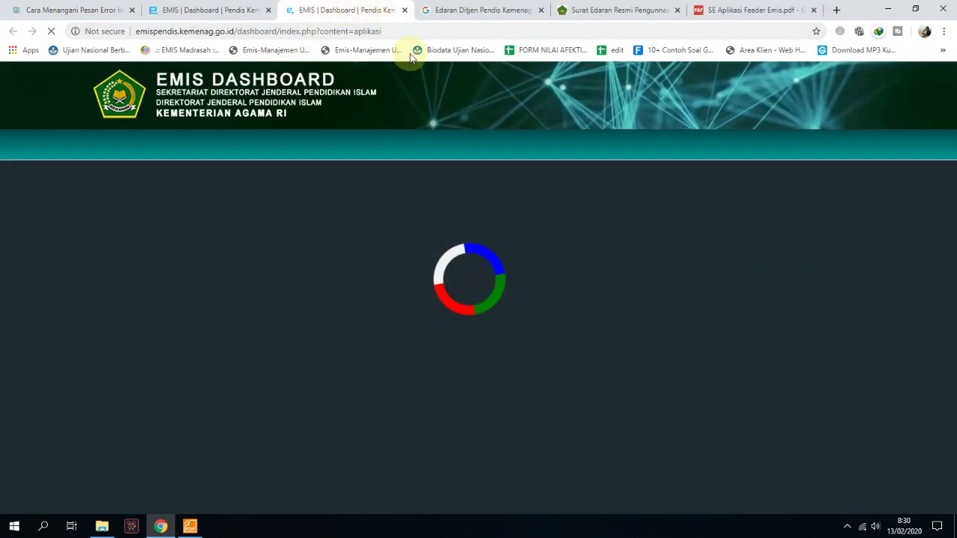
scroll(389, 266, down, 4)
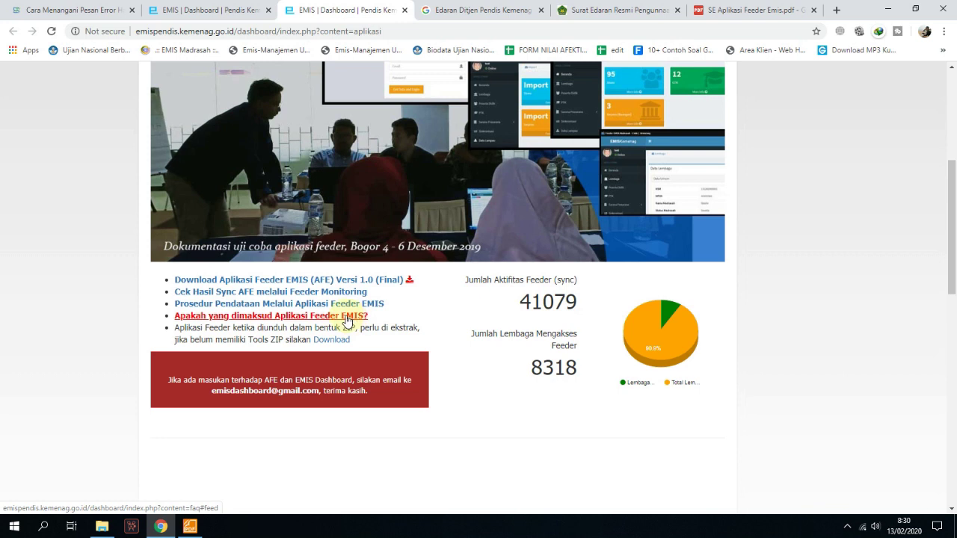
Switch to File Explorer, locate AFE.rar on drive DATA (D:) and open the extracted AFE folder.
click(102, 526)
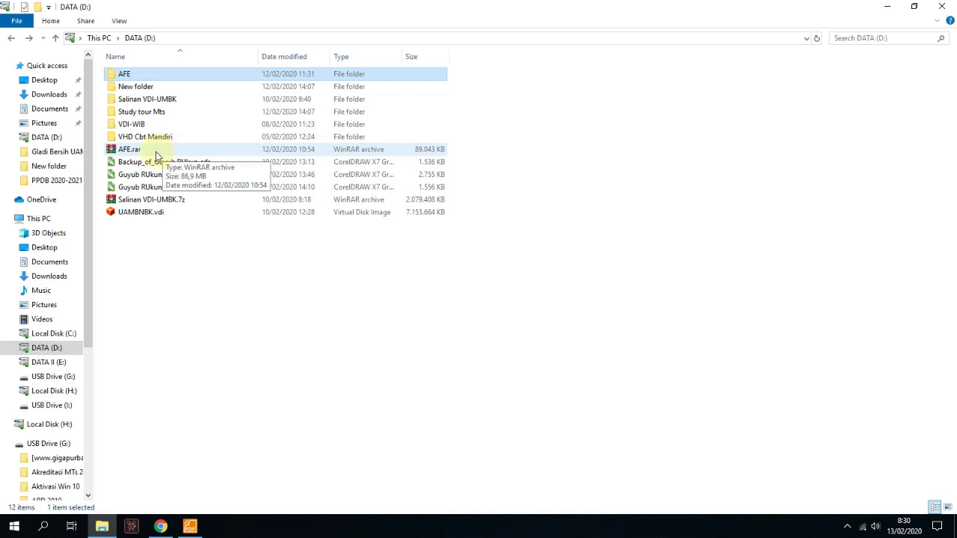
click(161, 151)
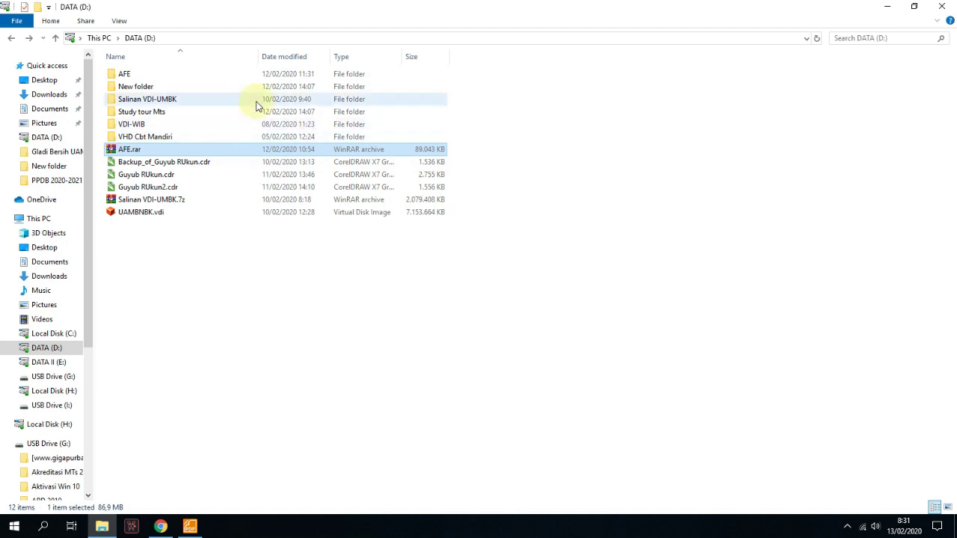
double_click(261, 75)
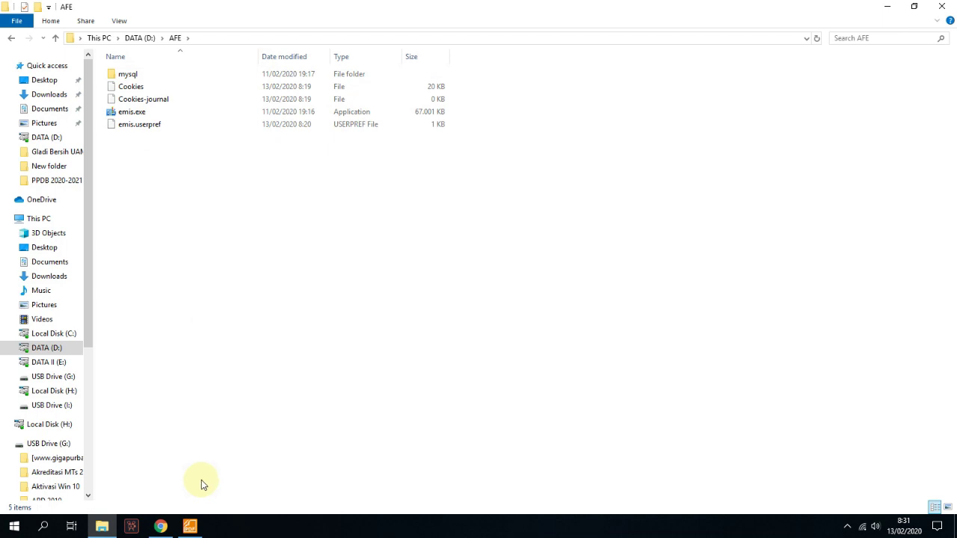
click(11, 37)
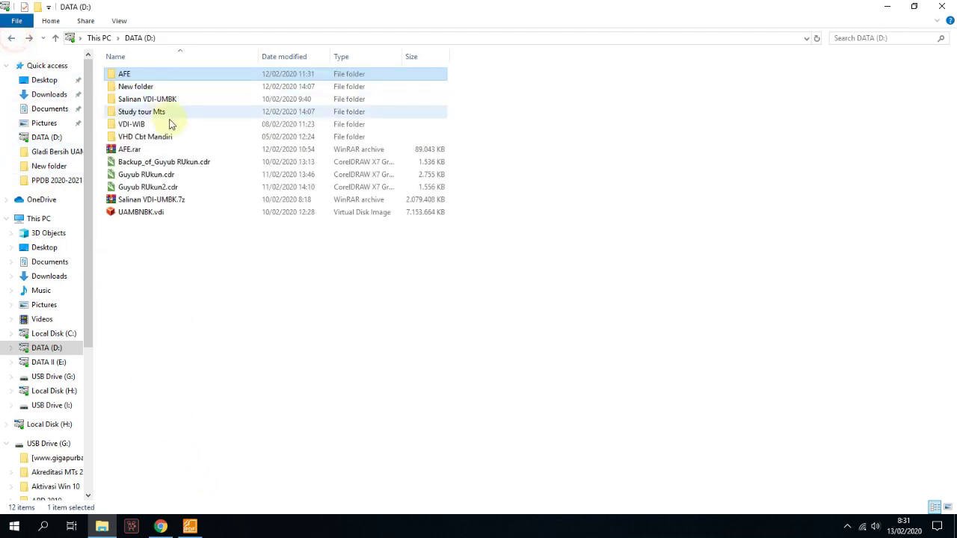
double_click(144, 72)
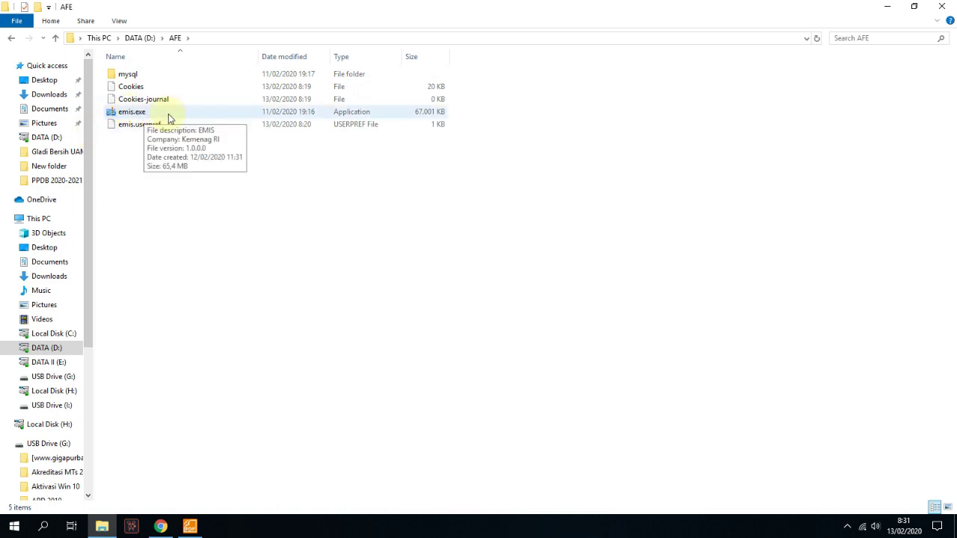
Check the antivirus in the system tray and run emis.exe from the AFE folder.
click(848, 527)
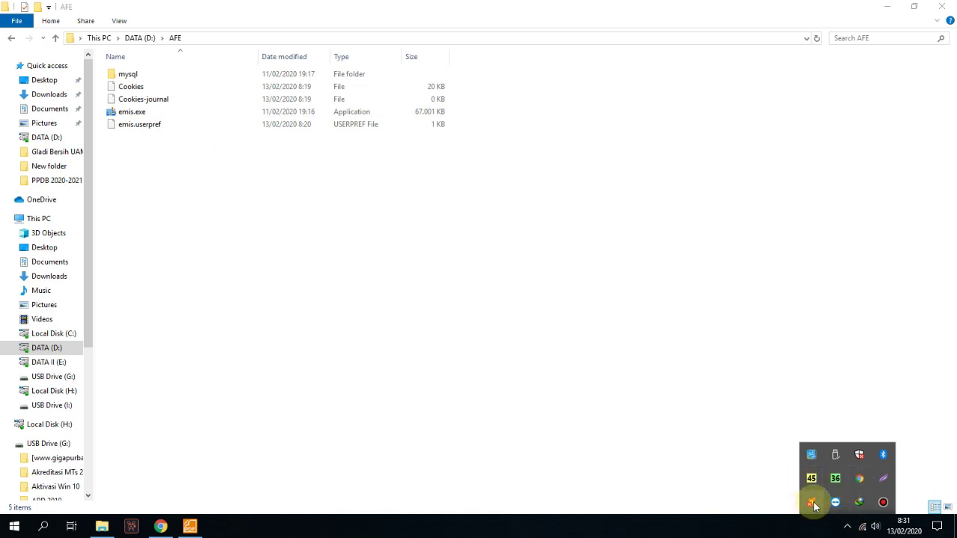
mouse_move(811, 506)
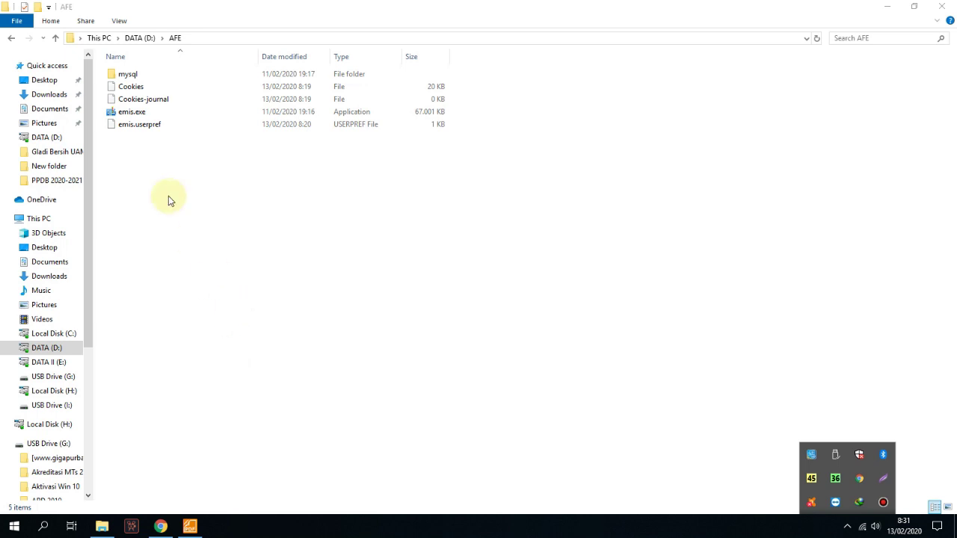
click(142, 112)
double_click(142, 112)
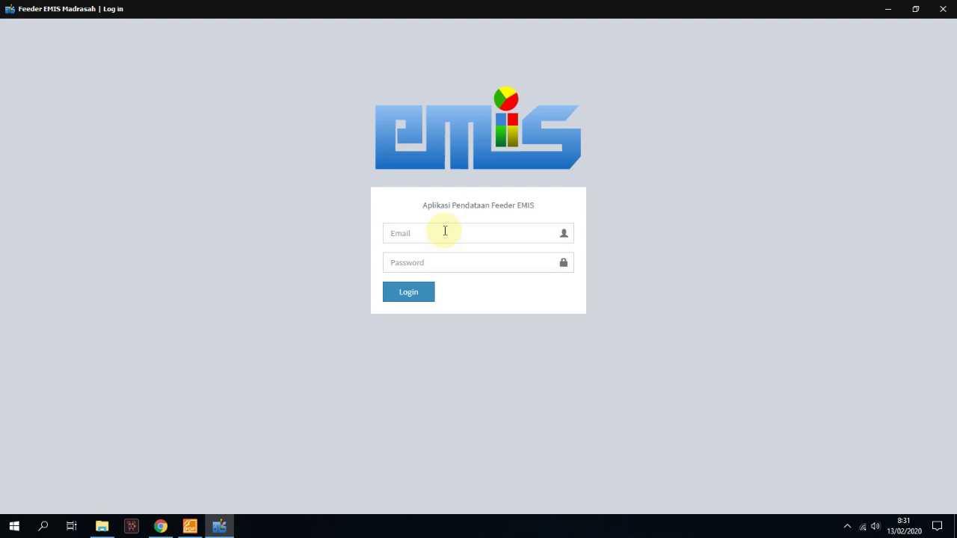
Log in to Feeder EMIS with the operator's account e-mail and password, and acknowledge the welcome message.
click(445, 231)
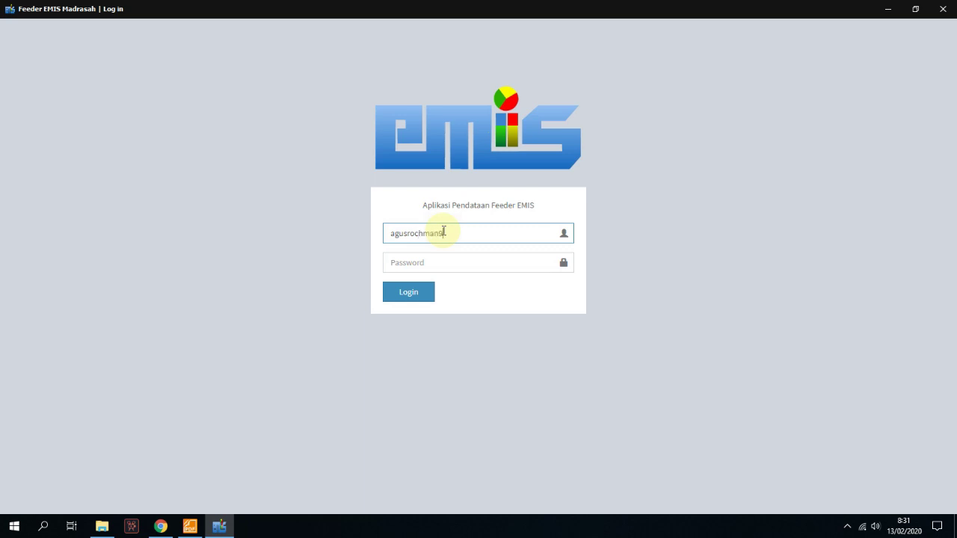
text(@gmail.com)
click(454, 268)
text(a)
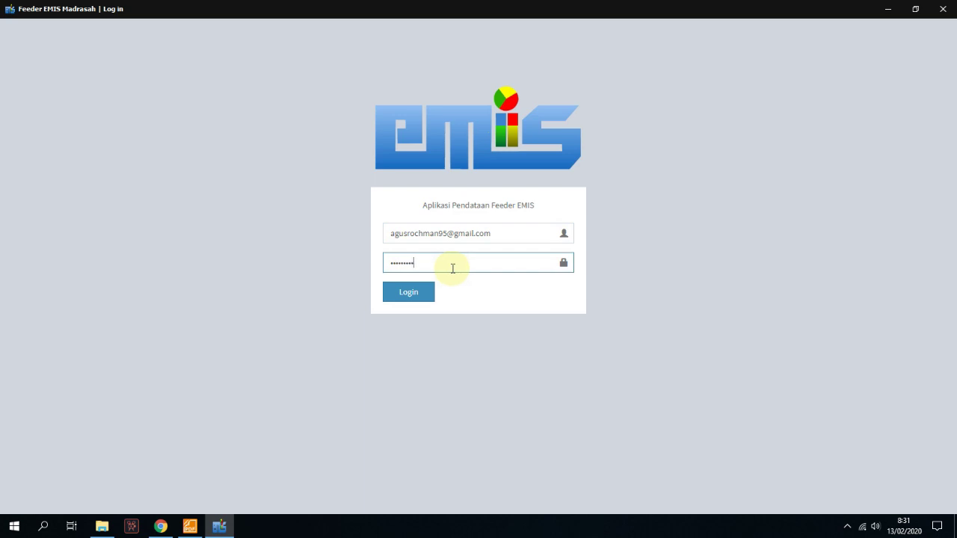
click(427, 296)
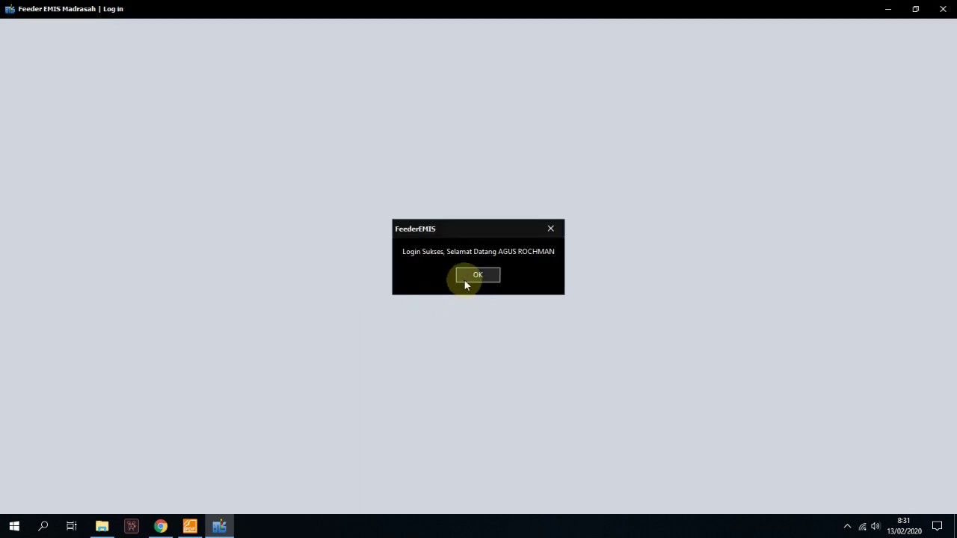
click(476, 276)
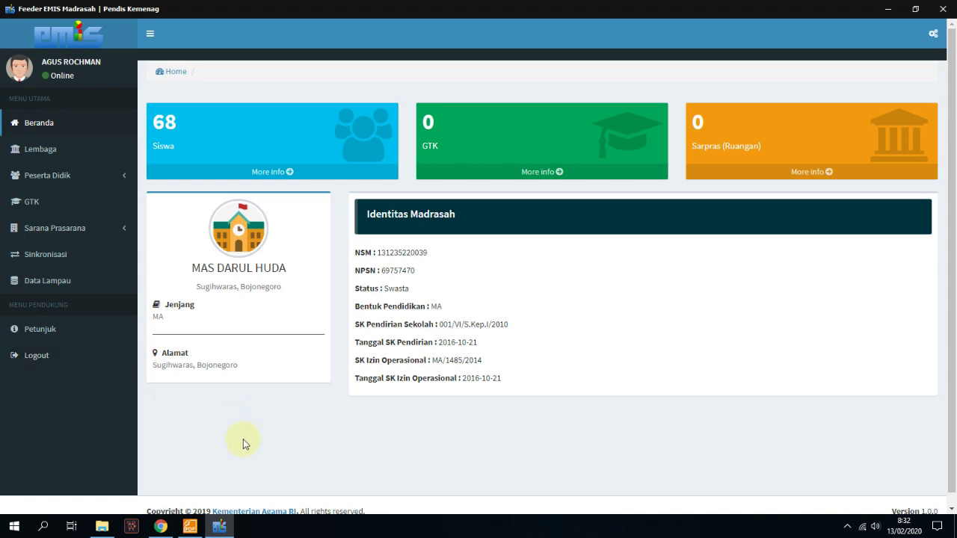
Import the Siswa data from Data Lampau and dismiss the import summary.
click(73, 284)
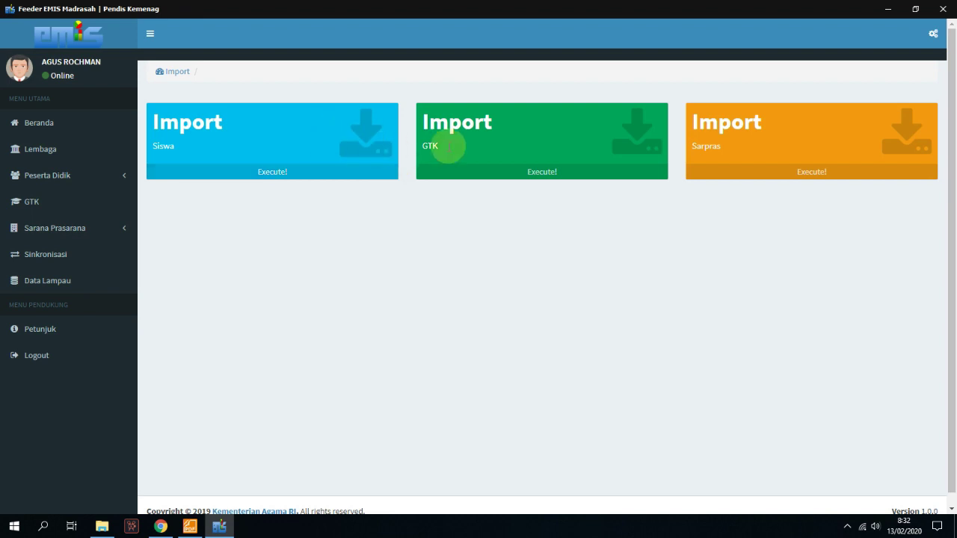
click(284, 172)
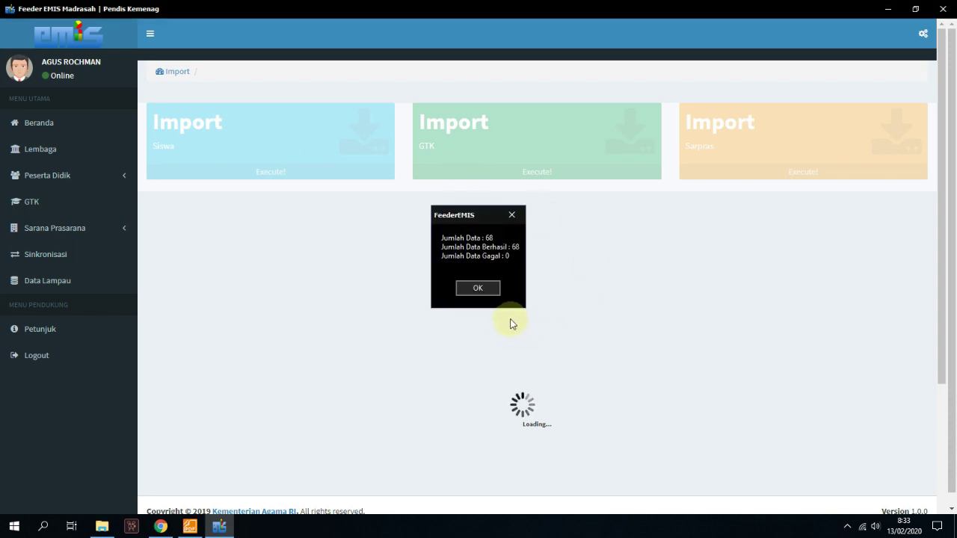
click(484, 288)
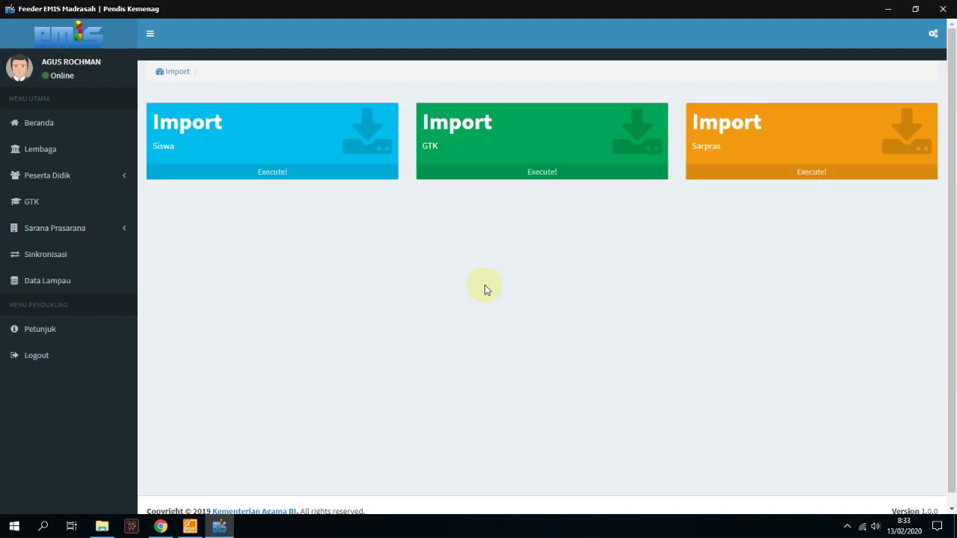
Import the past GTK and Sarpras data, closing the summary after each import.
click(545, 174)
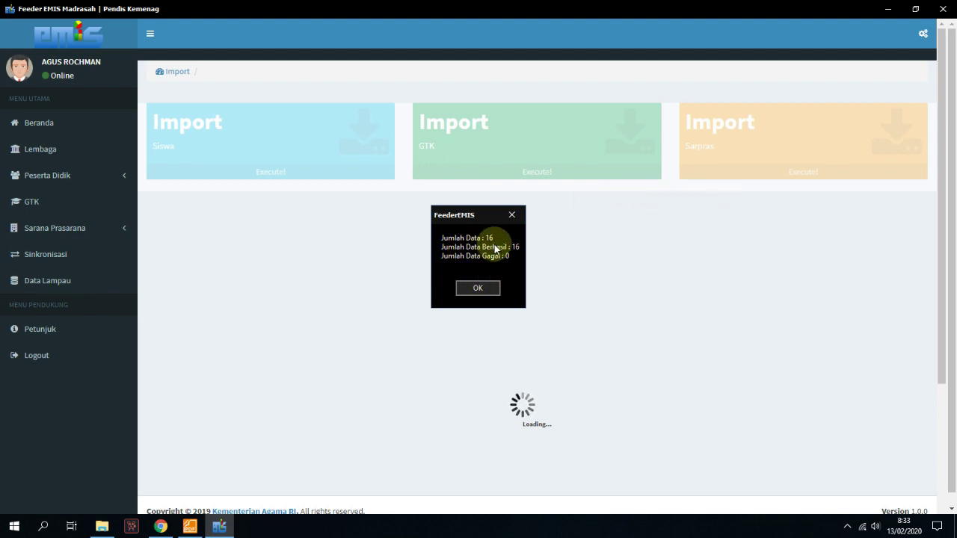
click(488, 291)
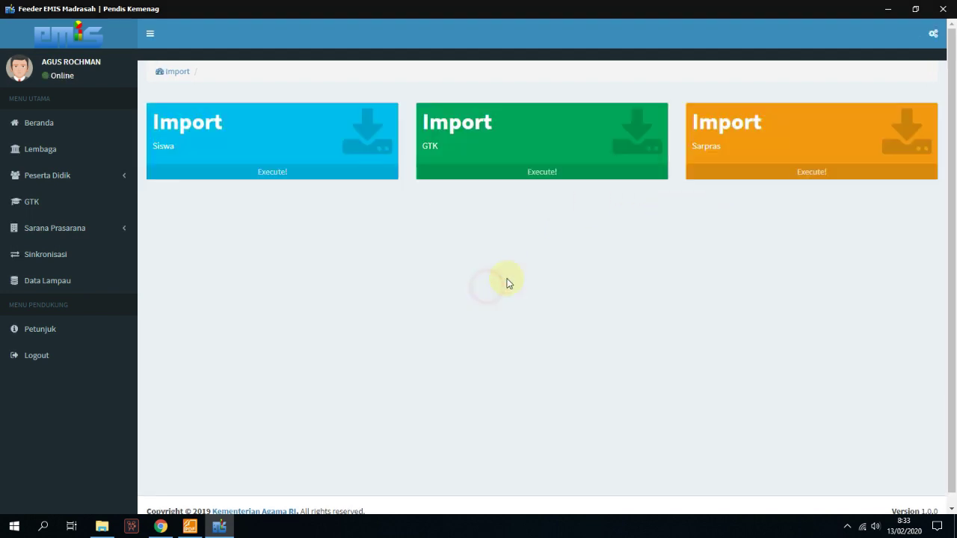
click(819, 174)
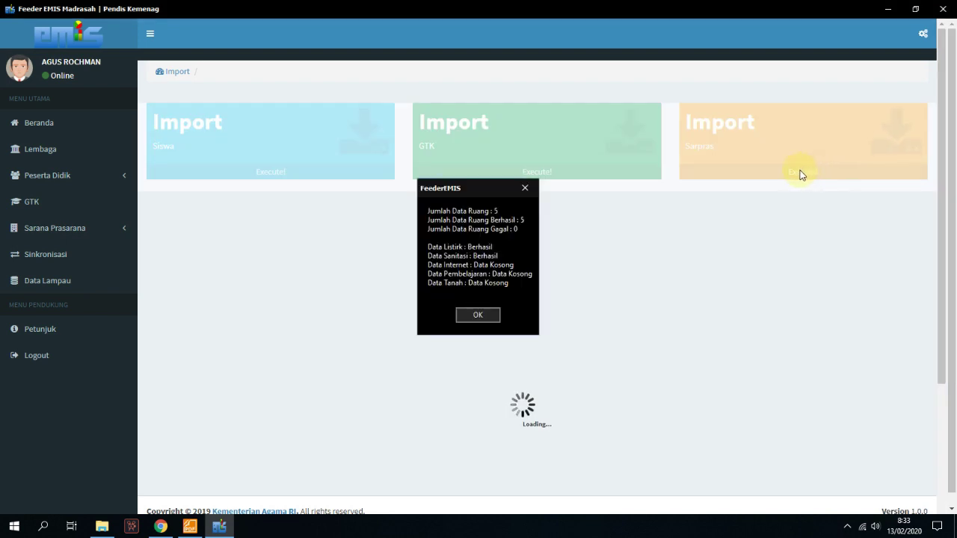
click(484, 316)
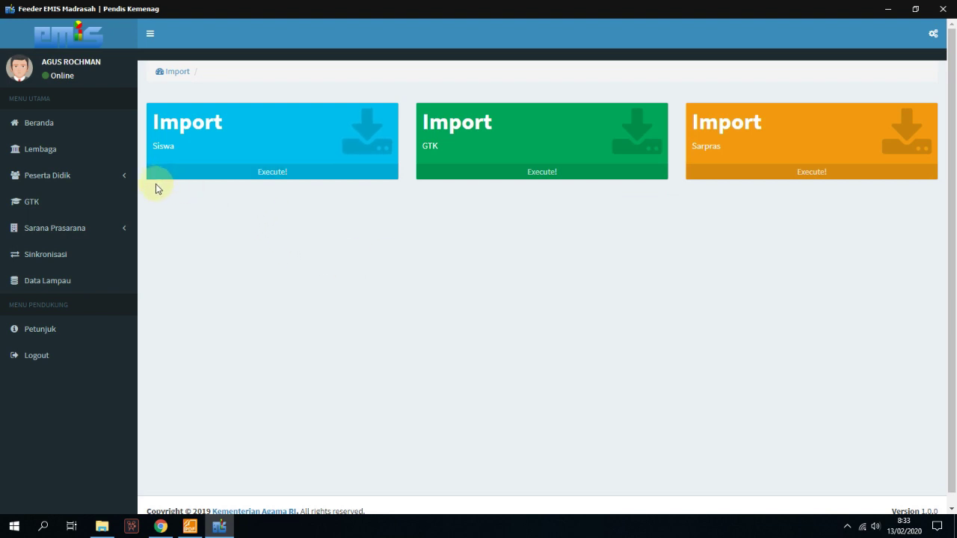
Select the head of the school as Kepala Madrasah in the Lembaga general data and save the update.
click(69, 151)
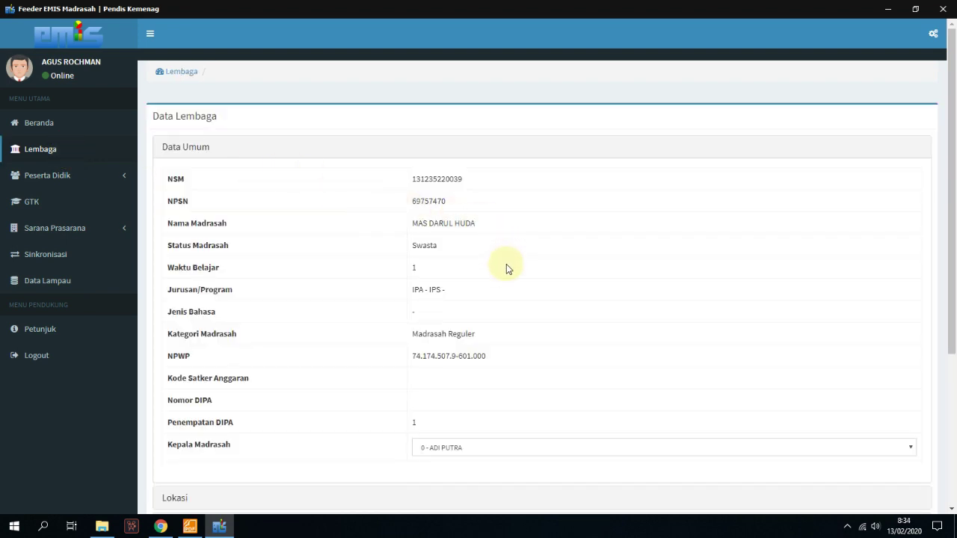
scroll(507, 269, down, 2)
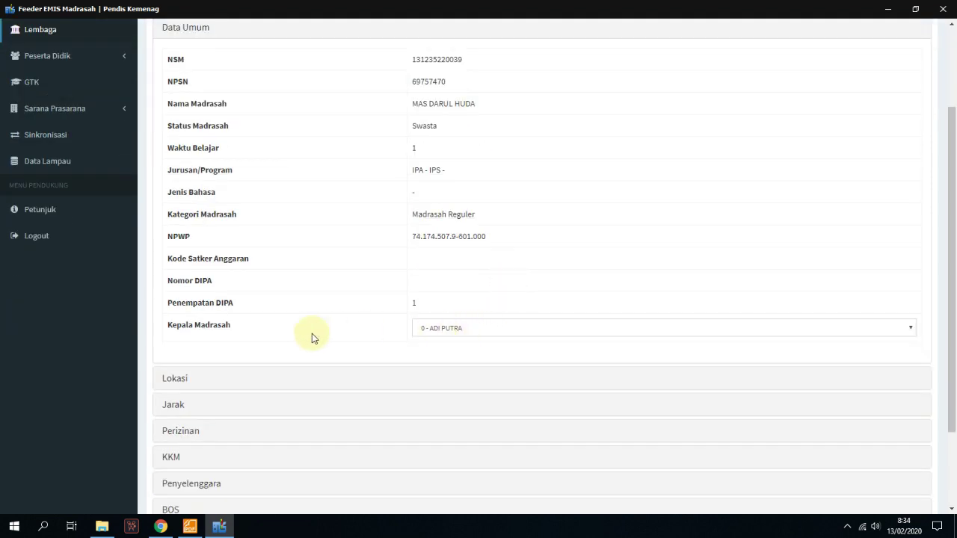
click(515, 326)
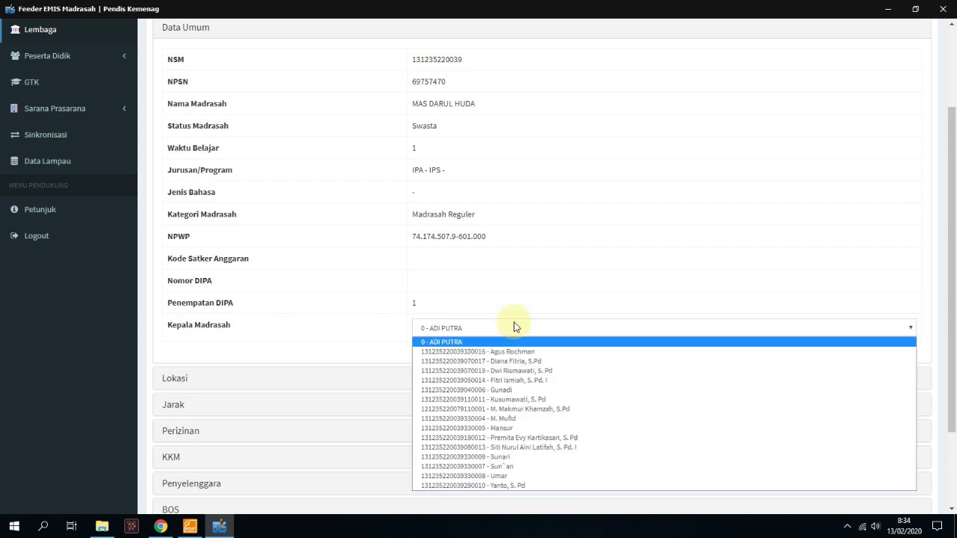
click(566, 409)
scroll(581, 367, down, 2)
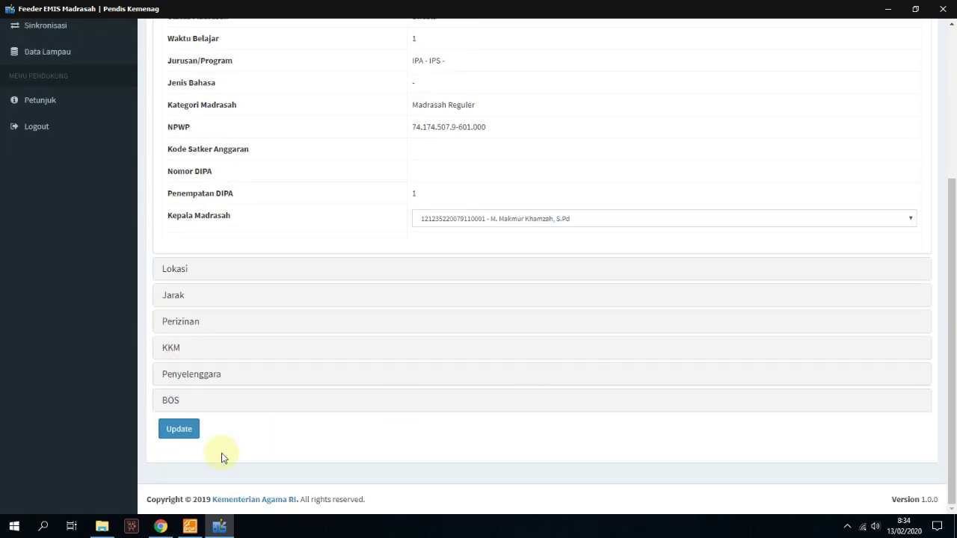
click(183, 432)
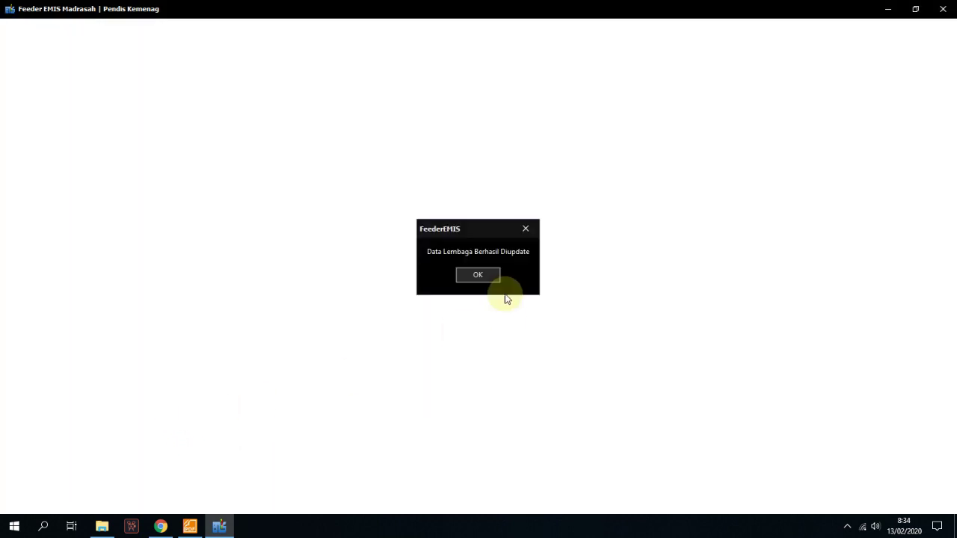
click(485, 276)
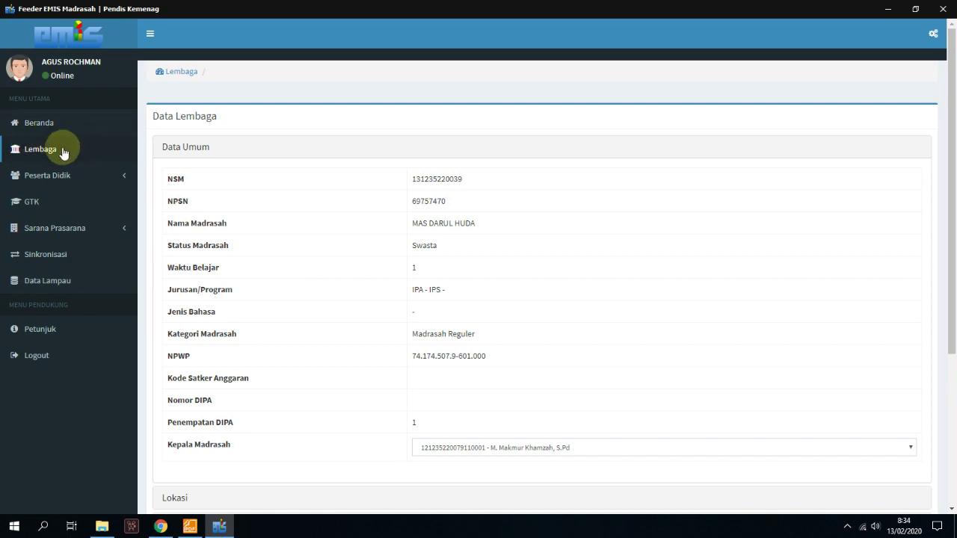
Look over the Lembaga data sections and the Siswa Aktif list under Peserta Didik.
scroll(316, 174, down, 3)
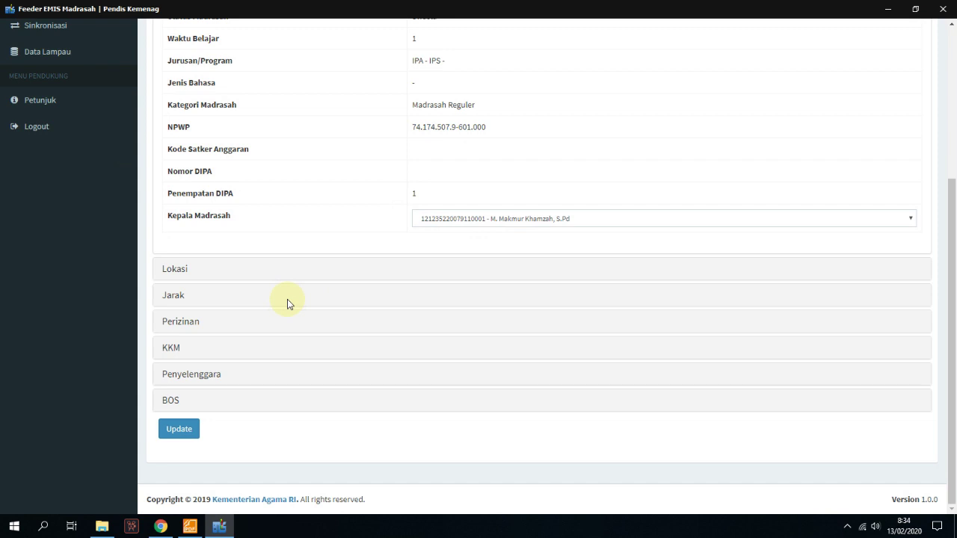
scroll(287, 299, up, 3)
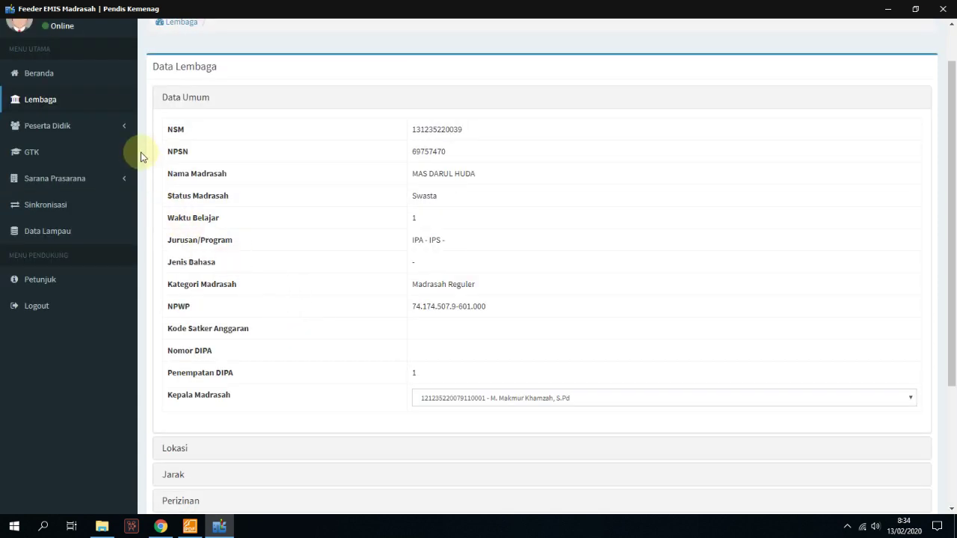
click(64, 127)
click(54, 149)
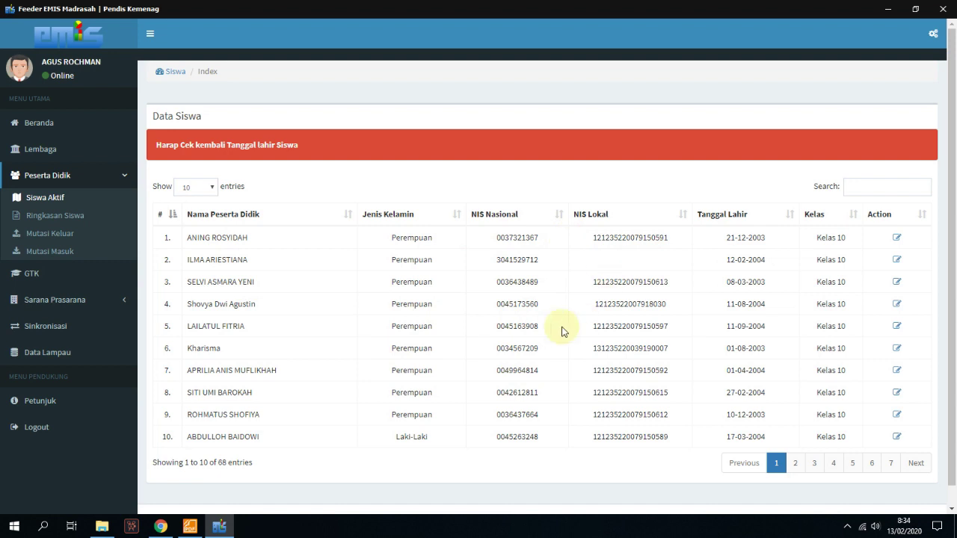
scroll(521, 346, down, 1)
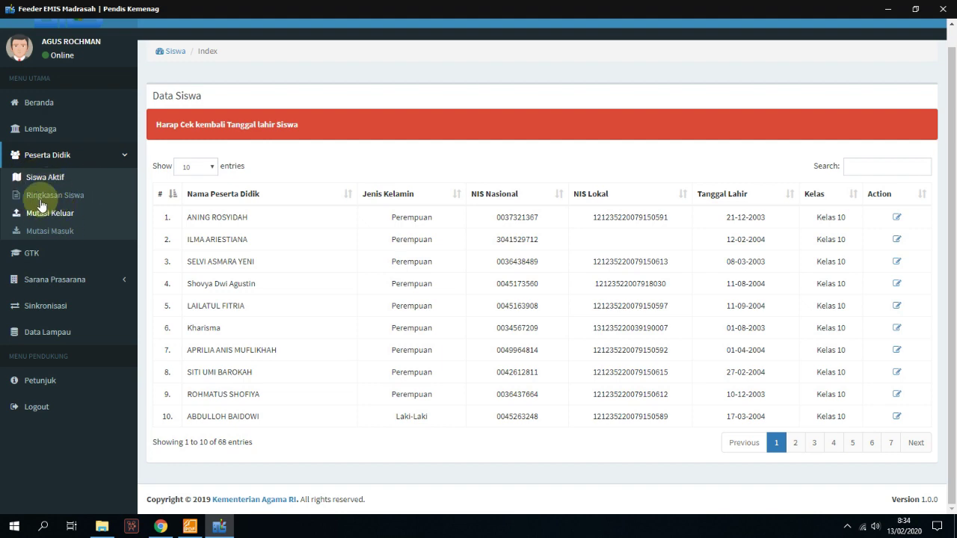
View the GTK list, the Tanah data under Sarana Prasarana and the Sinkronisasi page.
click(58, 253)
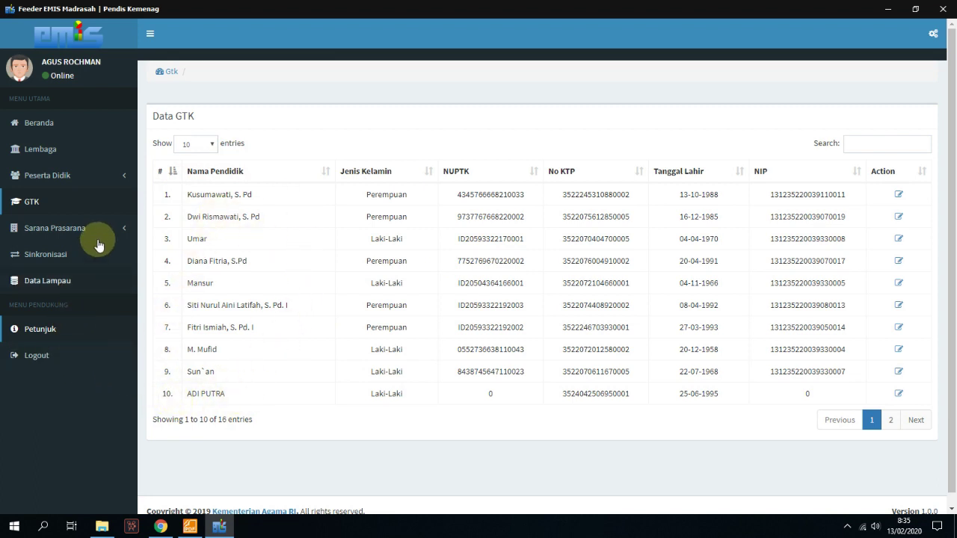
click(60, 229)
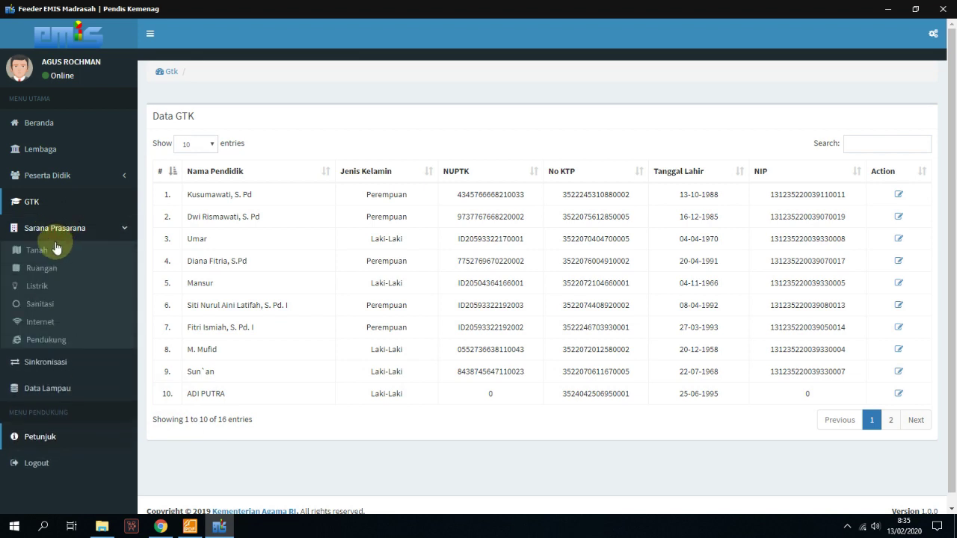
click(31, 252)
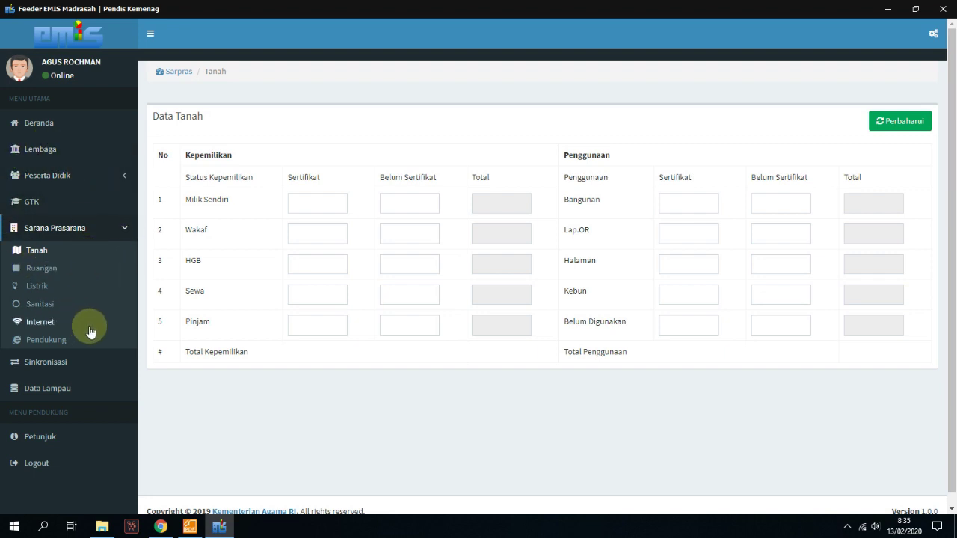
scroll(113, 336, down, 1)
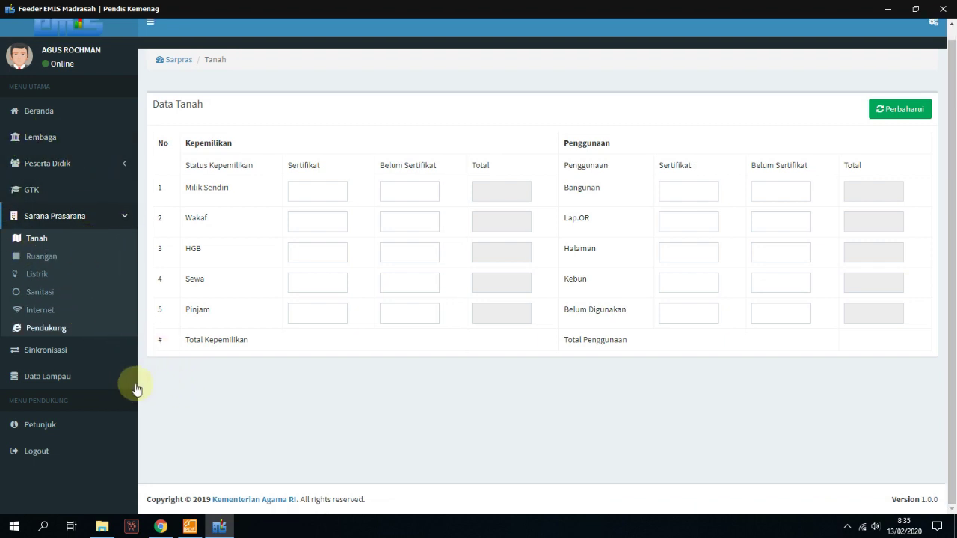
click(82, 355)
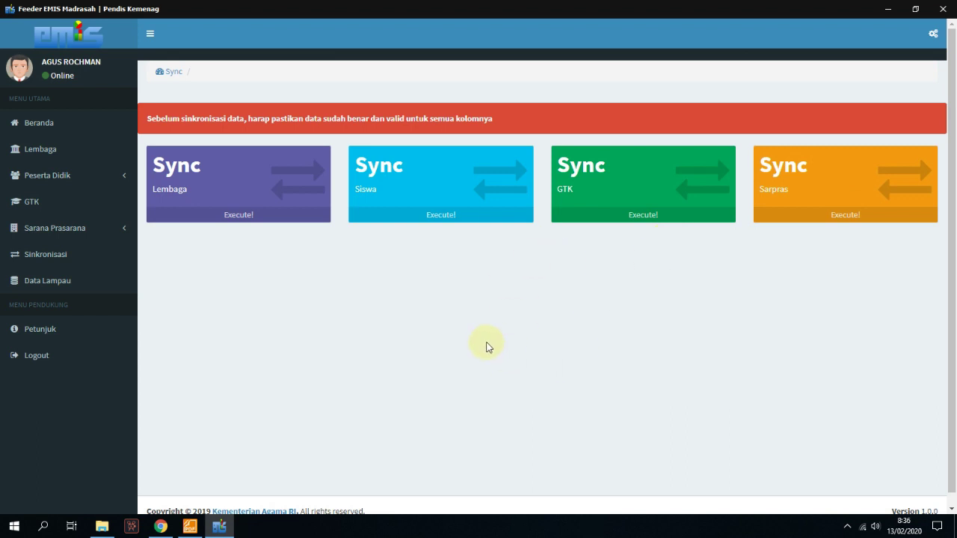
Switch to Chrome and open the "Cek Hasil Sync AFE melalui Feeder Monitoring" page from the EMIS Dashboard.
click(161, 527)
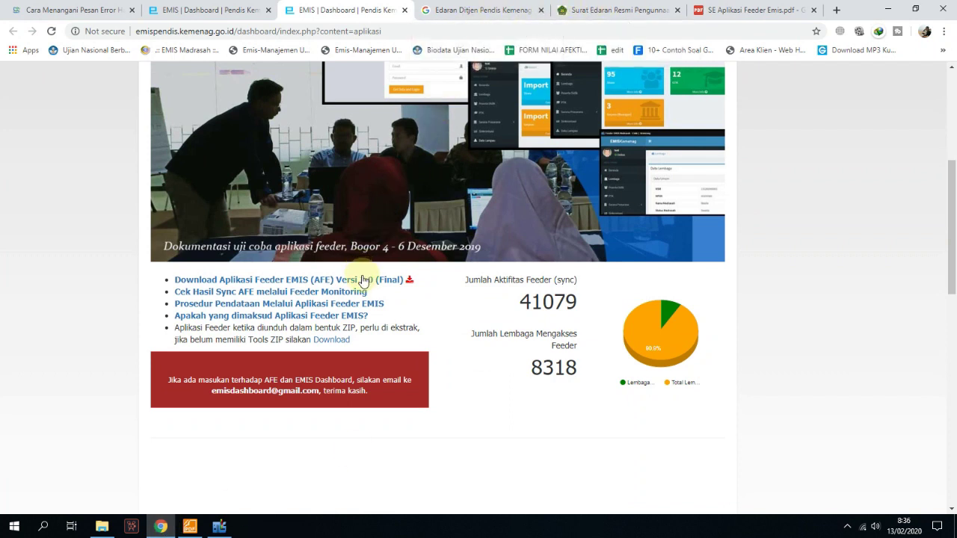
click(299, 292)
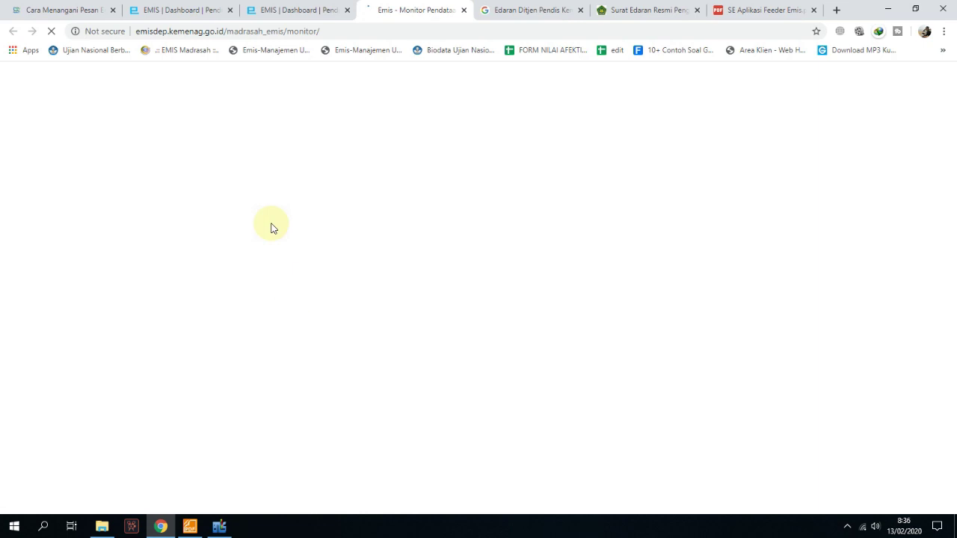
click(290, 9)
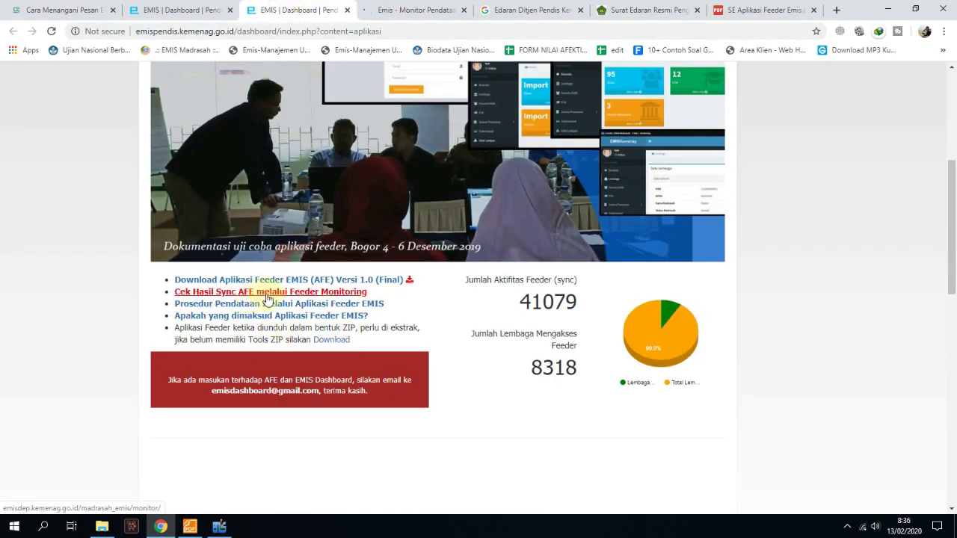
click(402, 10)
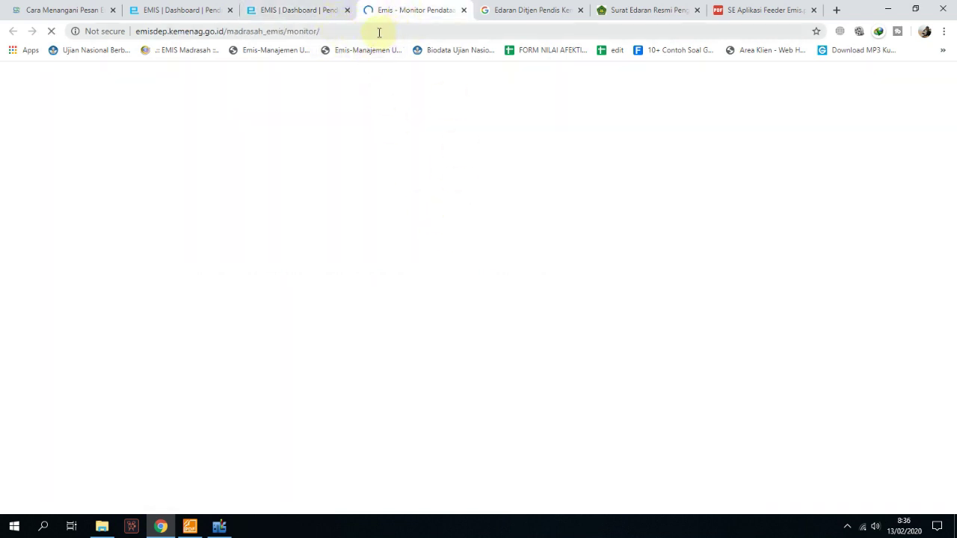
click(321, 10)
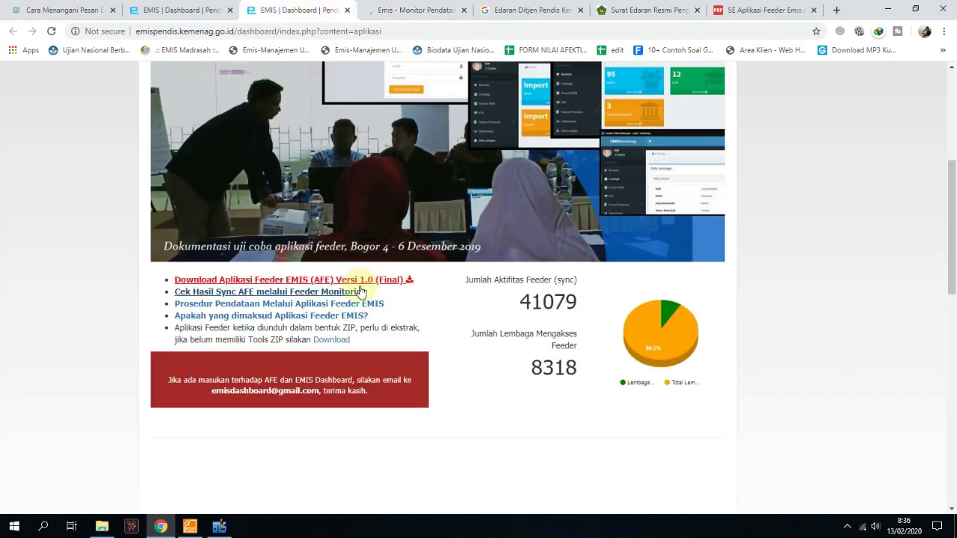
click(423, 10)
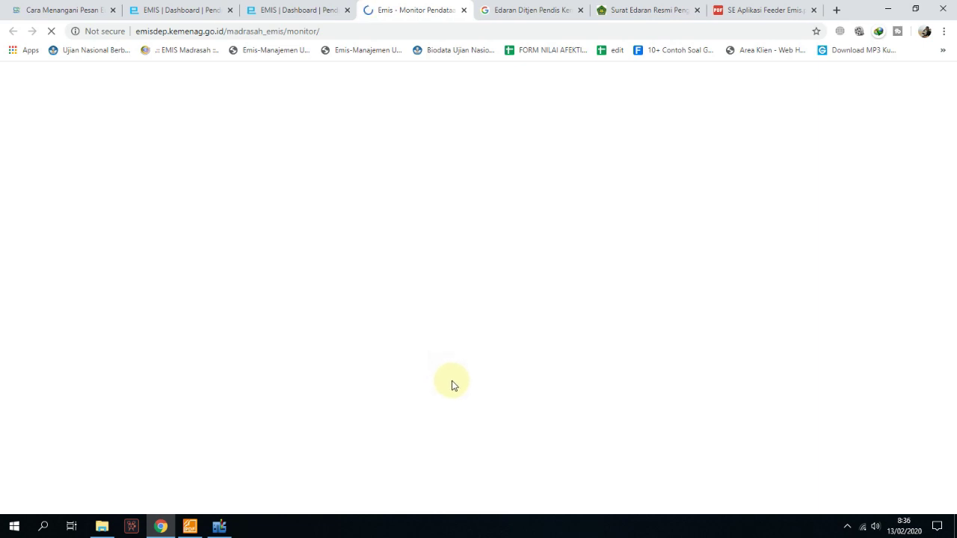
click(314, 12)
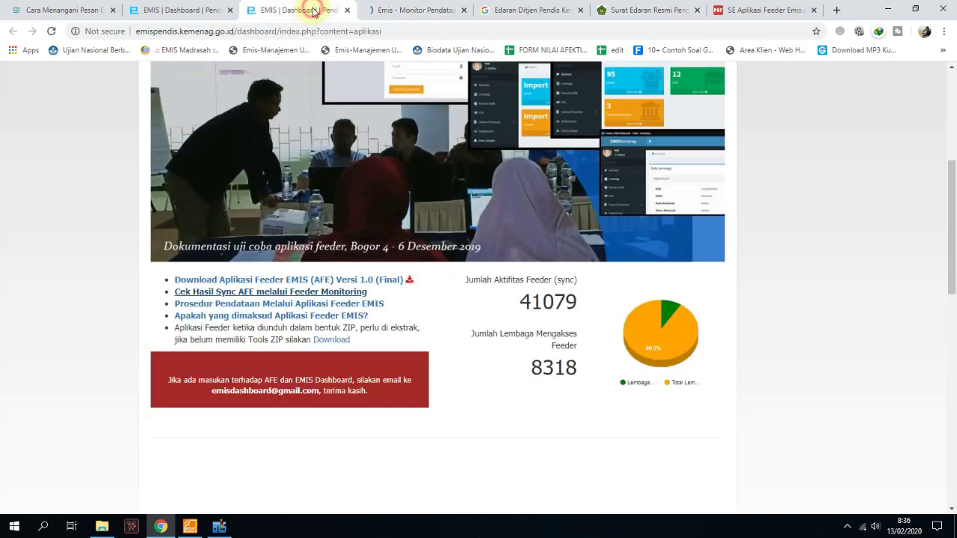
click(416, 9)
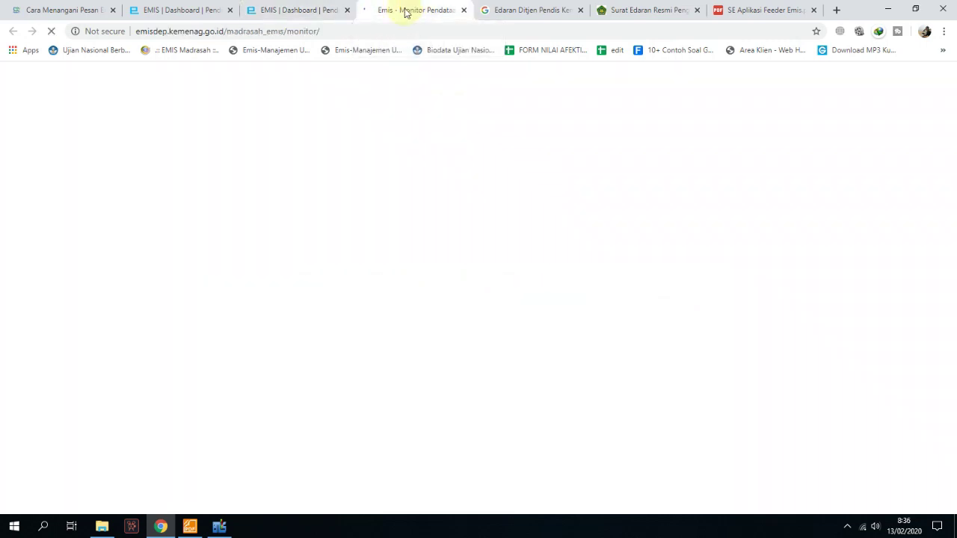
click(284, 7)
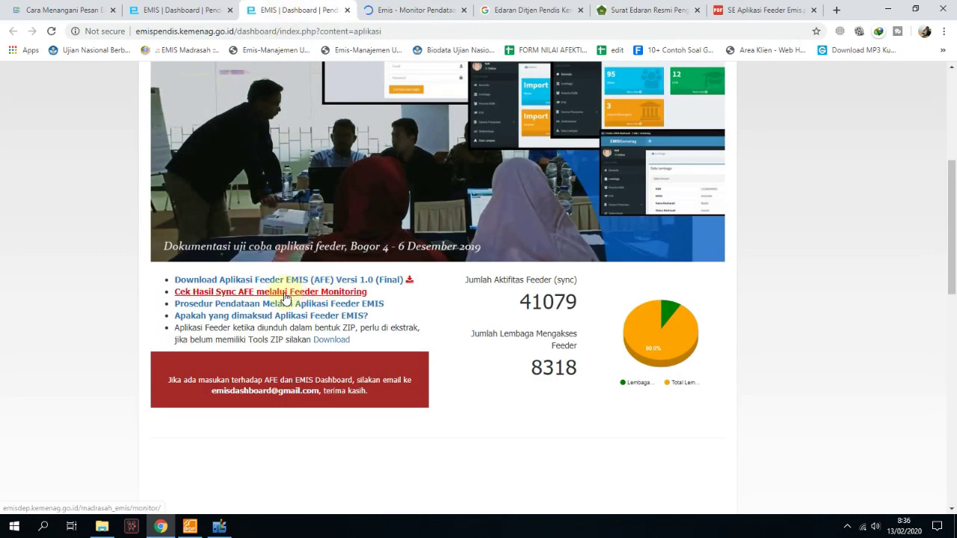
click(284, 296)
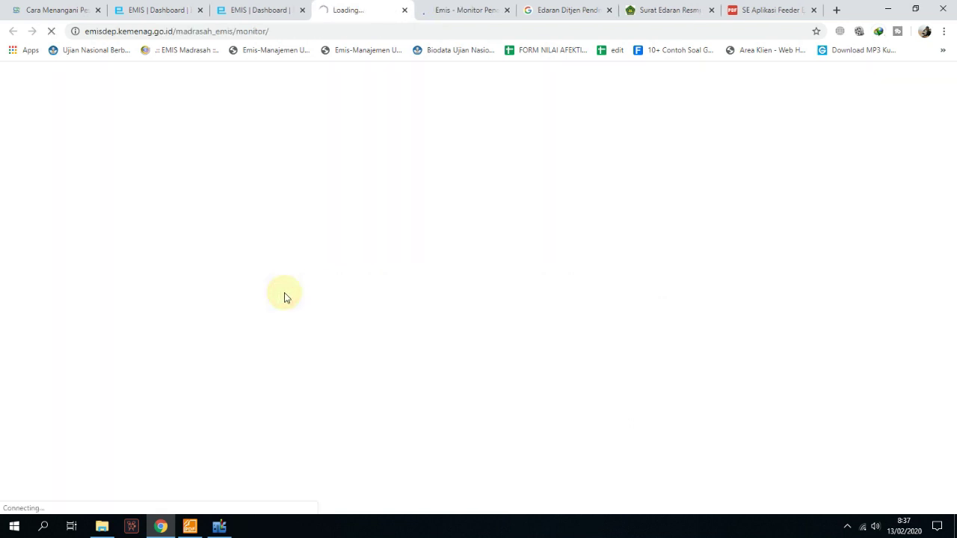
click(506, 11)
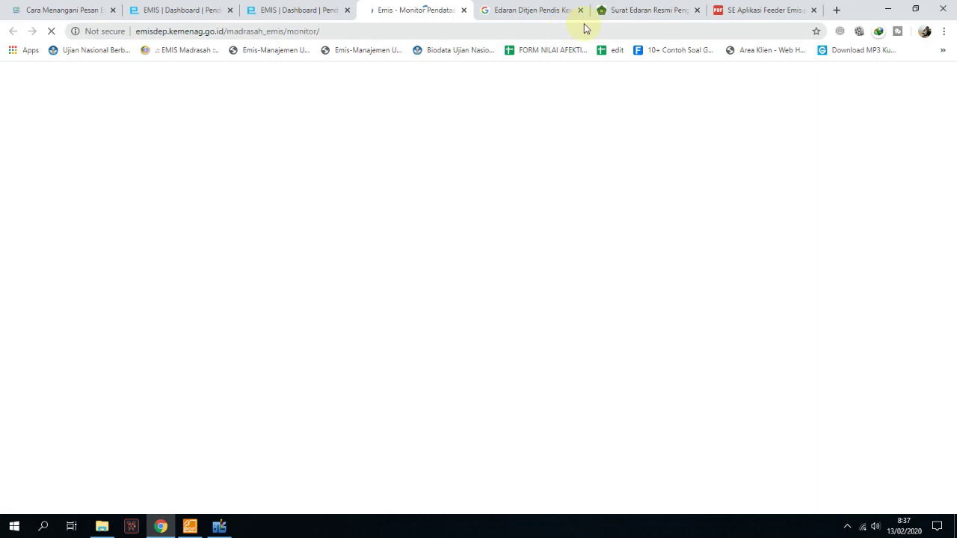
Check the Feeder Monitoring address in point 9 of the procedure in SE Aplikasi Feeder Emis.pdf.
click(746, 11)
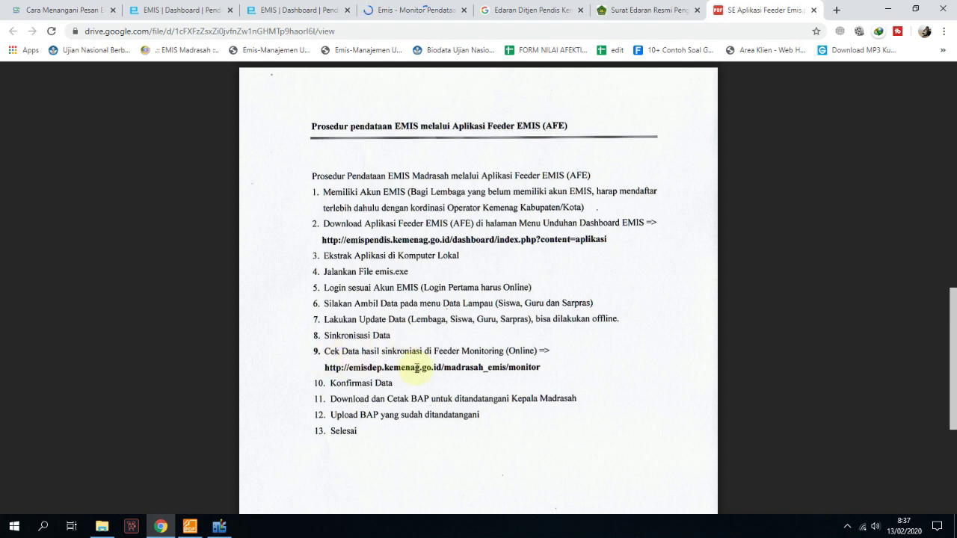
click(430, 10)
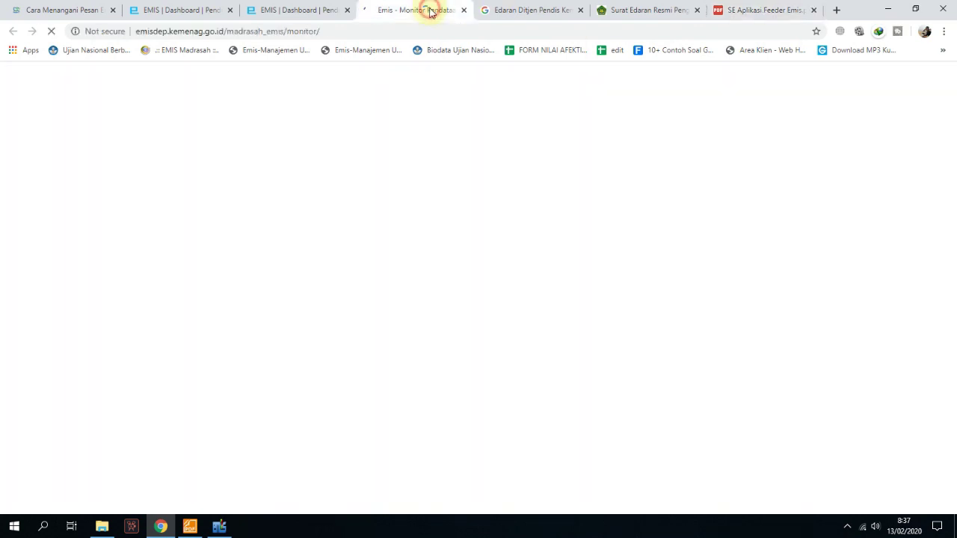
click(763, 10)
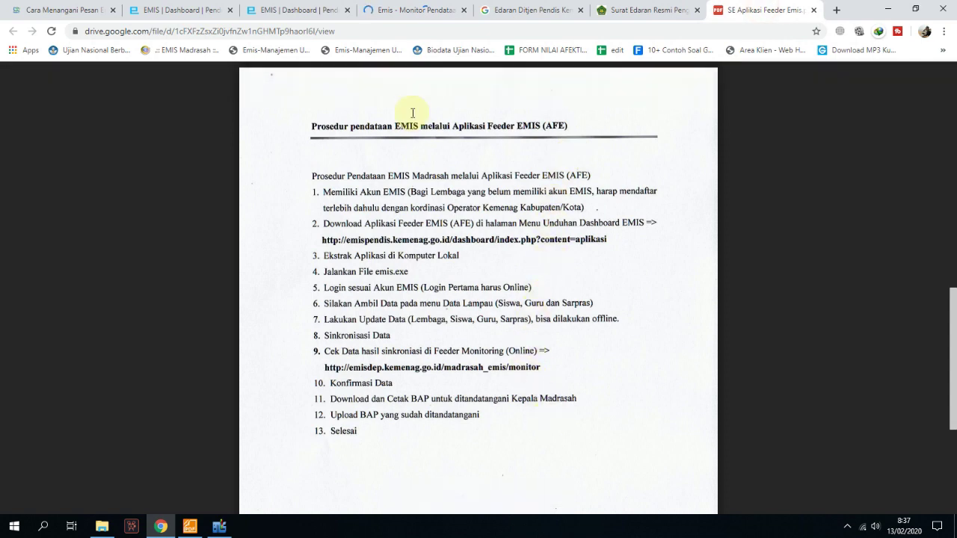
click(423, 10)
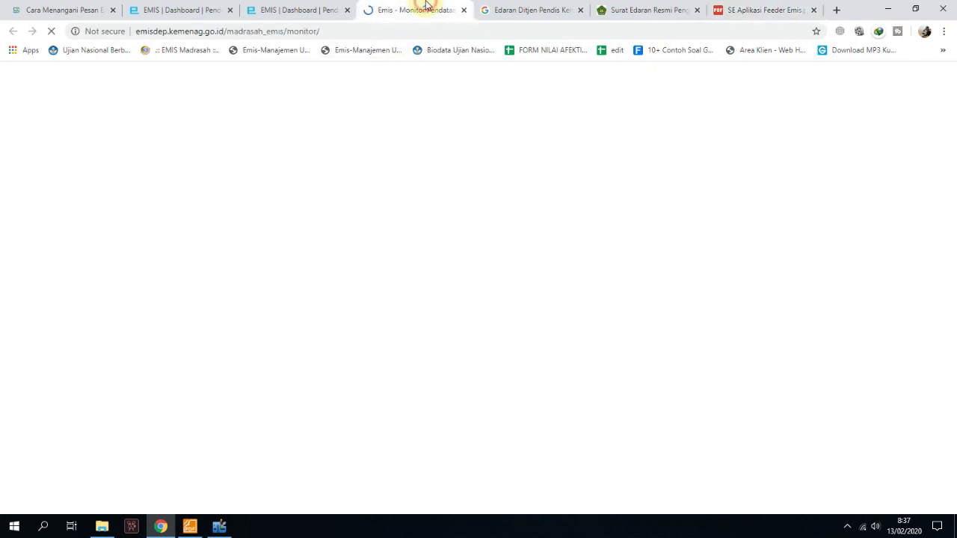
click(770, 7)
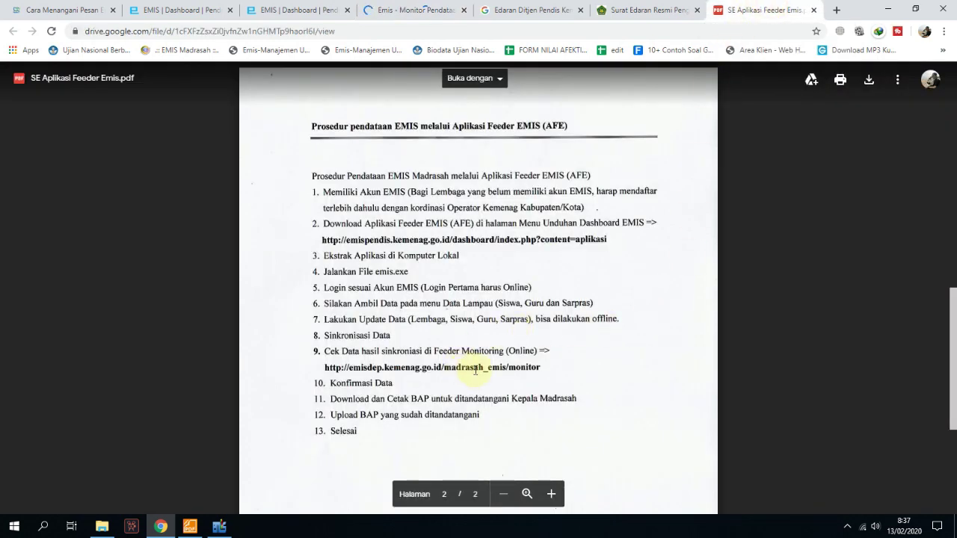
Log in to the Feeder EMIS monitoring site with the operator's saved account e-mail and password.
click(417, 10)
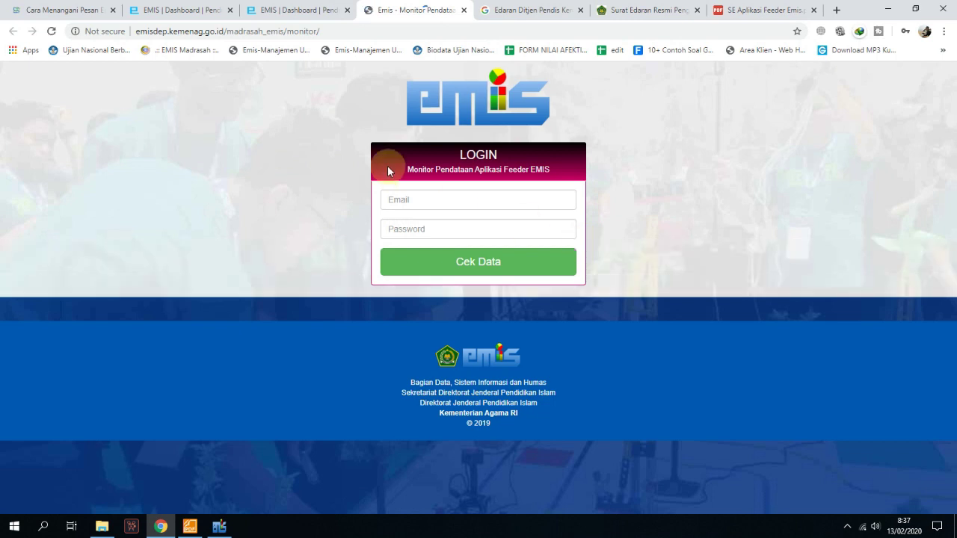
click(308, 11)
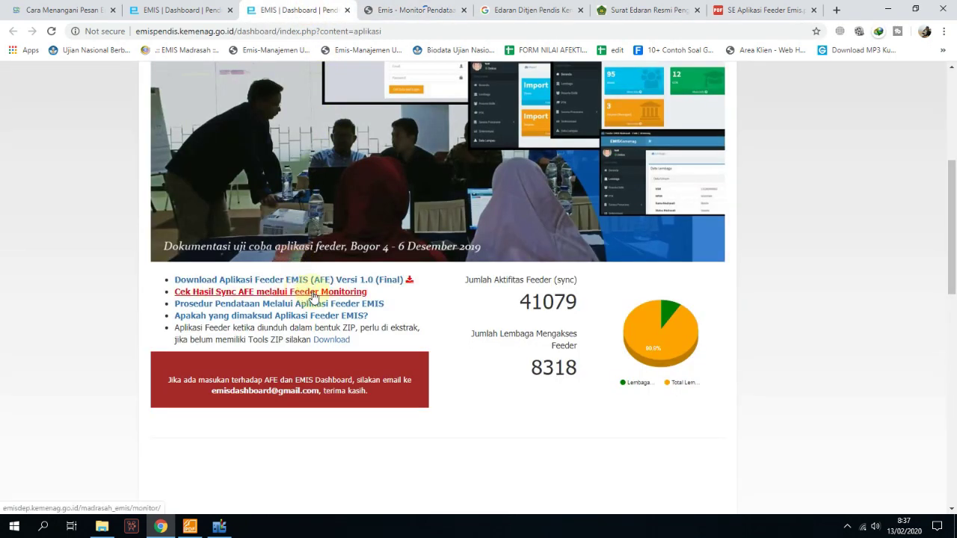
click(416, 12)
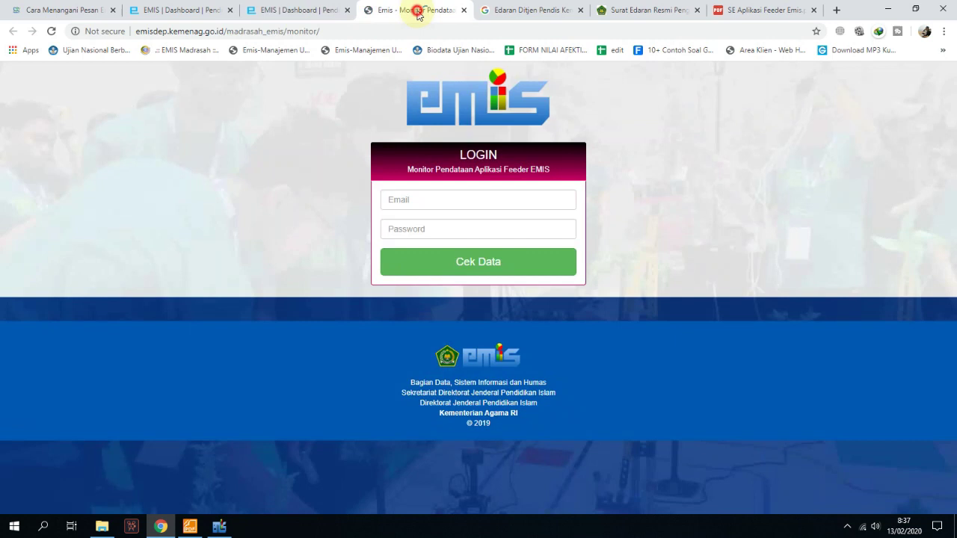
click(457, 207)
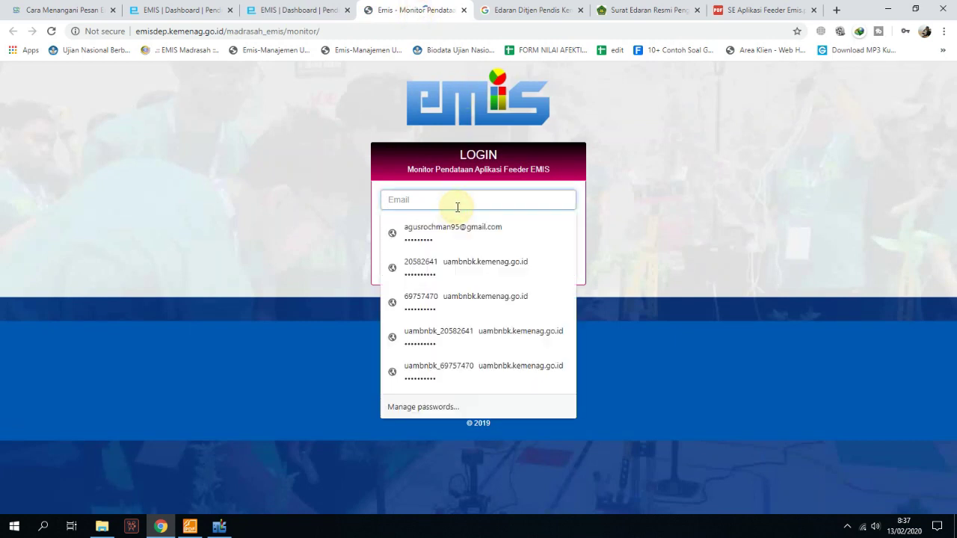
click(460, 228)
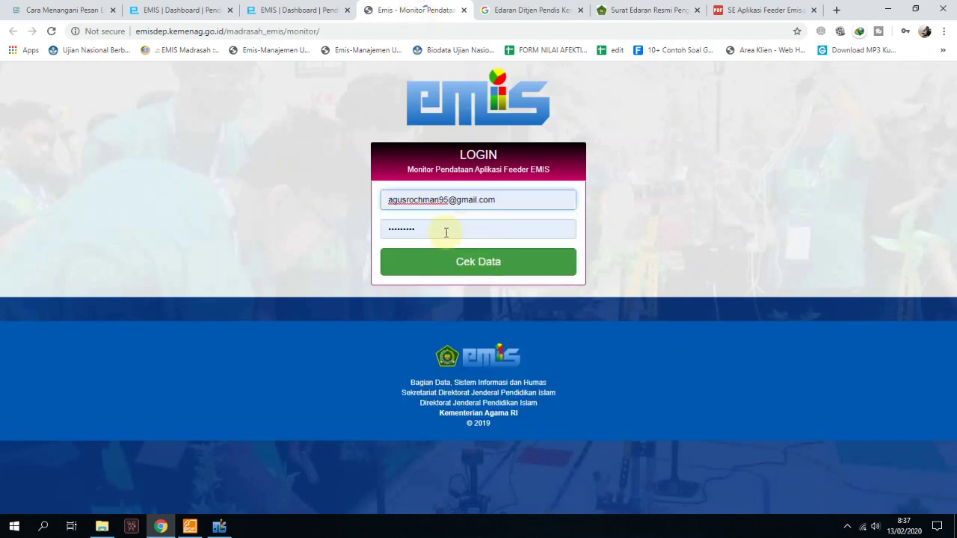
click(454, 262)
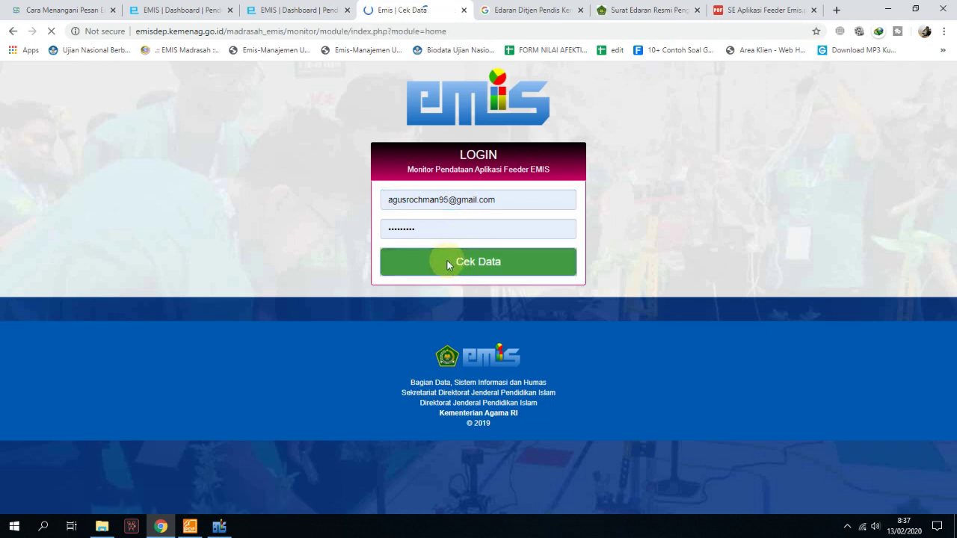
Review the Progress Sinkronisasi Feeder stages and the Profil Lembaga table on the monitoring home page.
scroll(444, 264, down, 1)
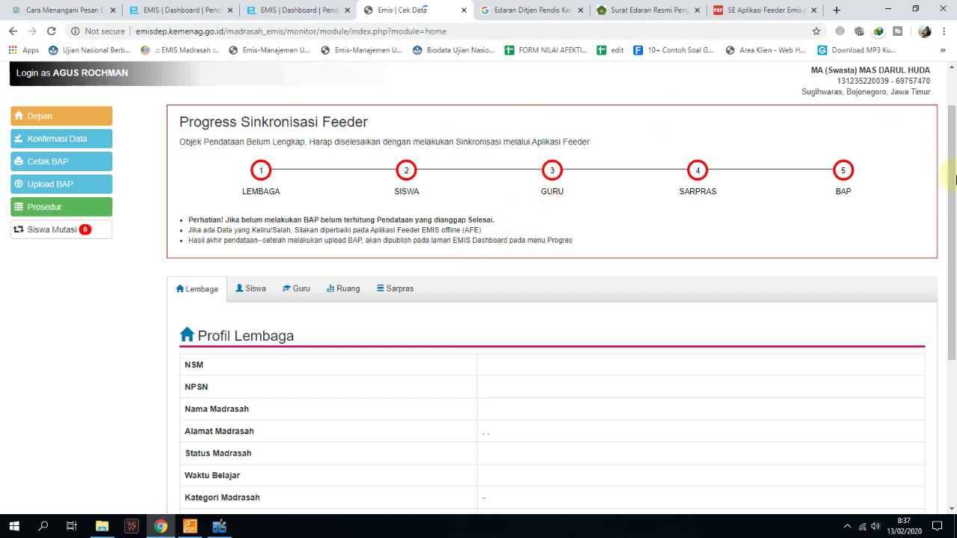
scroll(449, 318, down, 3)
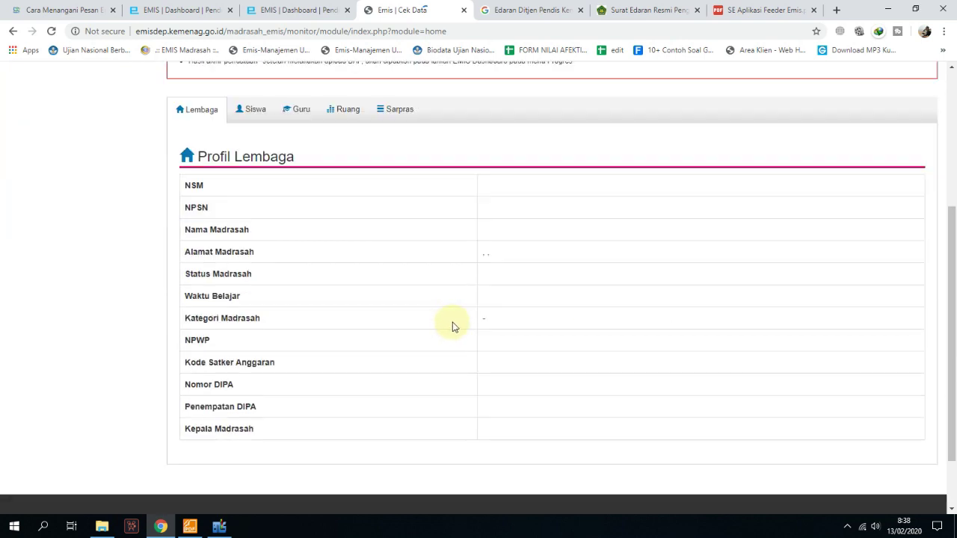
scroll(451, 326, up, 2)
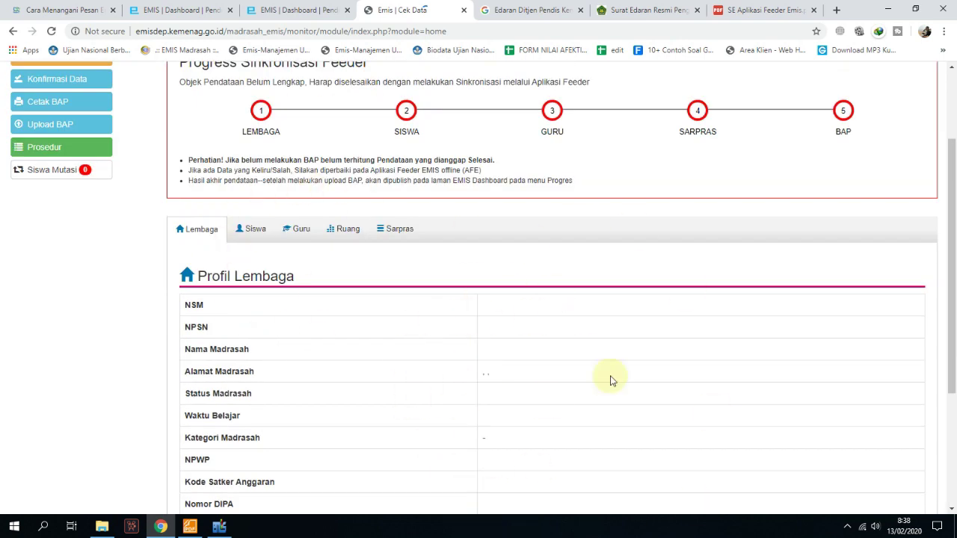
scroll(299, 157, up, 2)
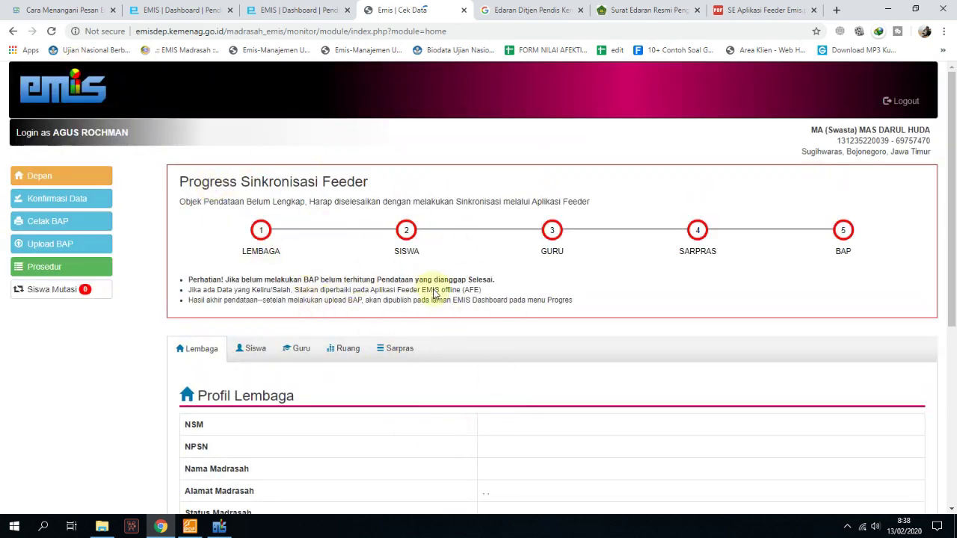
Check the four Sync sections in the Feeder EMIS Madrasah application against the Progress Sinkronisasi Feeder stages in Chrome.
scroll(434, 294, down, 1)
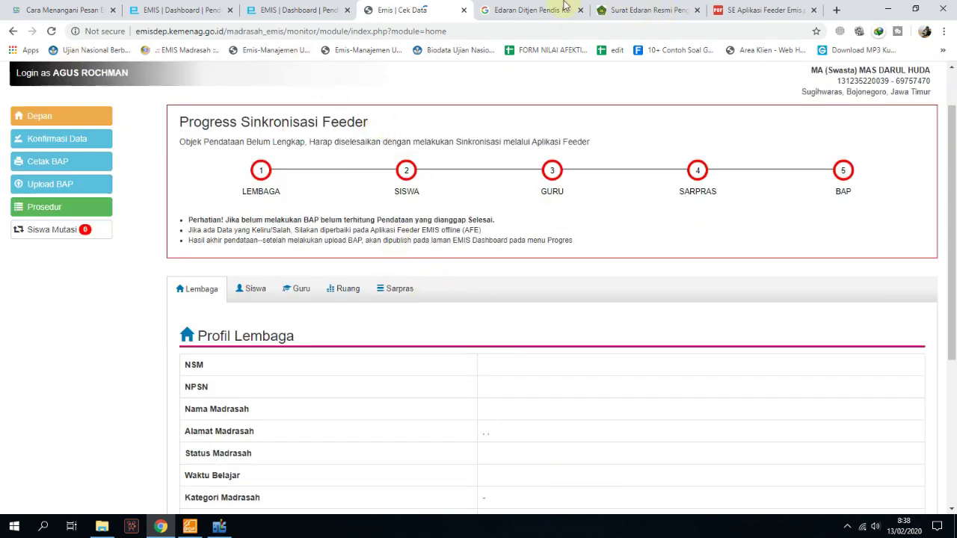
click(219, 526)
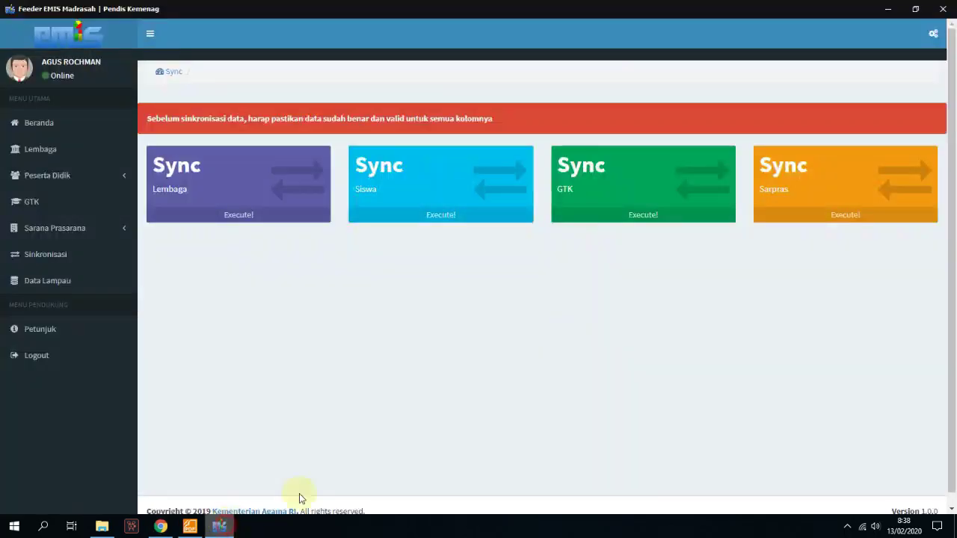
click(160, 527)
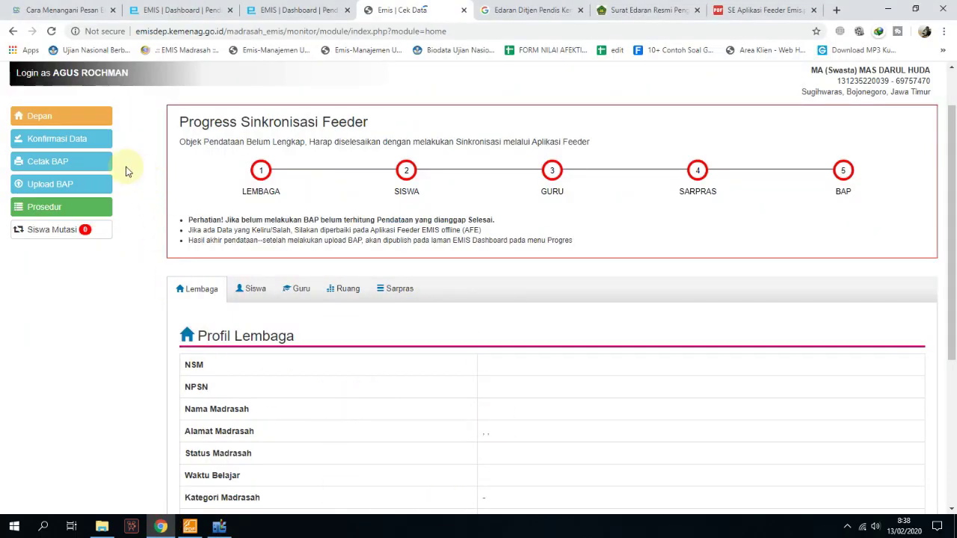
Try to open Konfirmasi Data, return to the monitoring start page and look through the Profil Lembaga table.
click(80, 139)
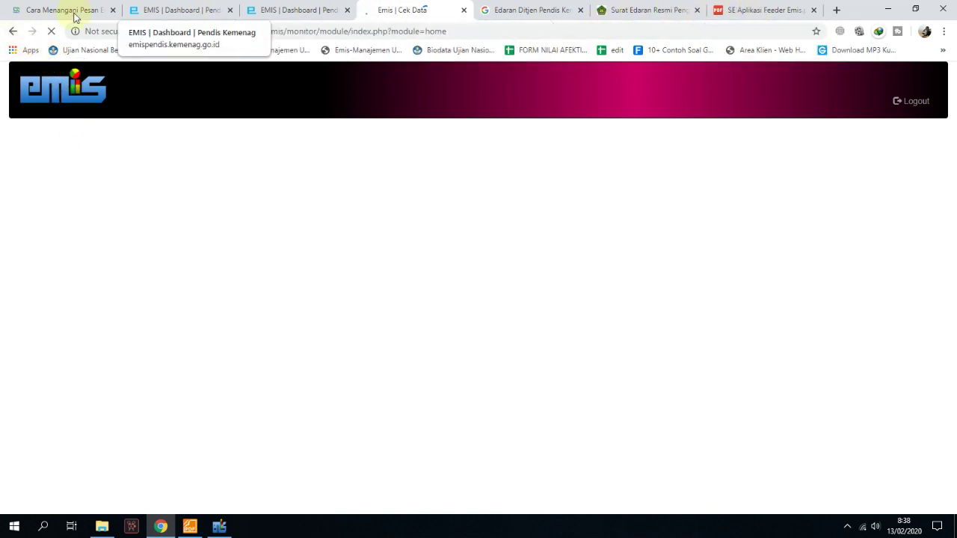
click(16, 31)
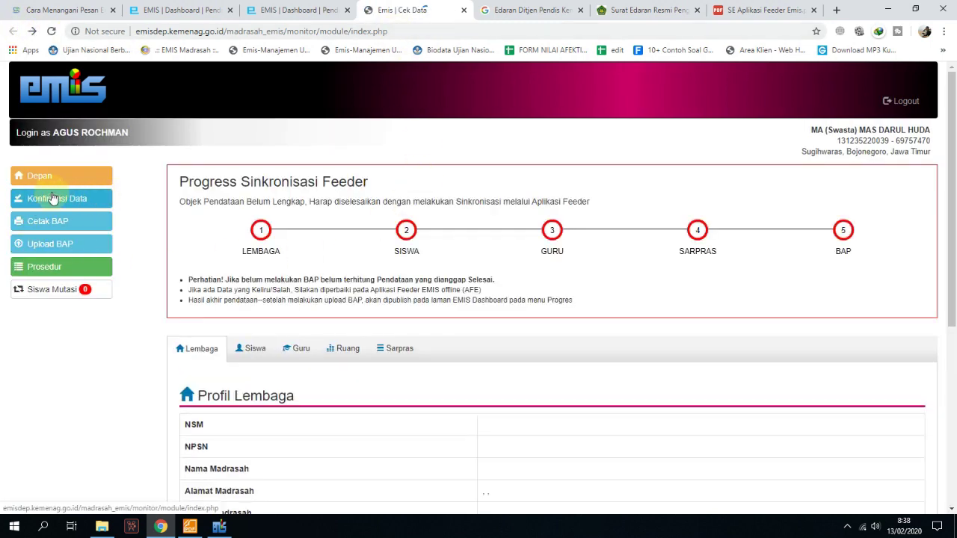
scroll(494, 396, down, 5)
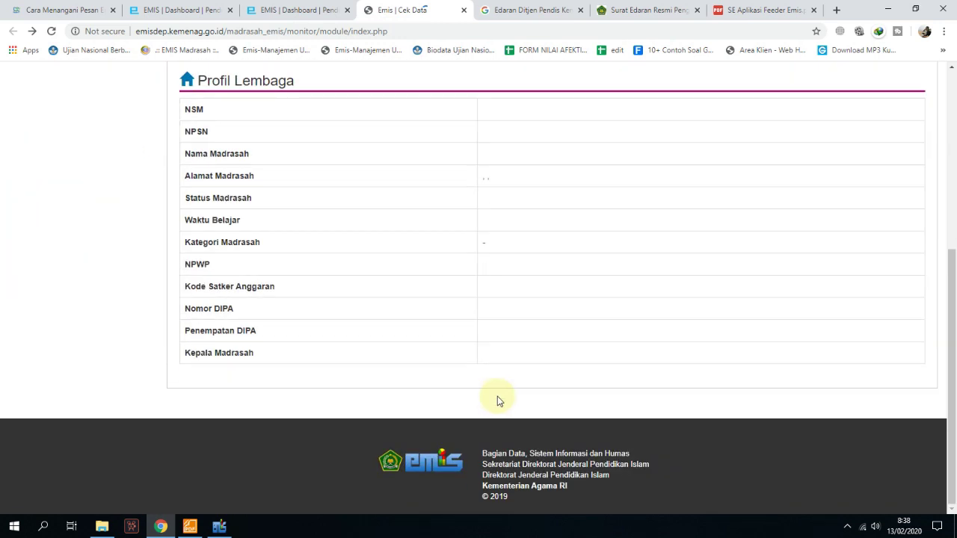
scroll(503, 401, up, 5)
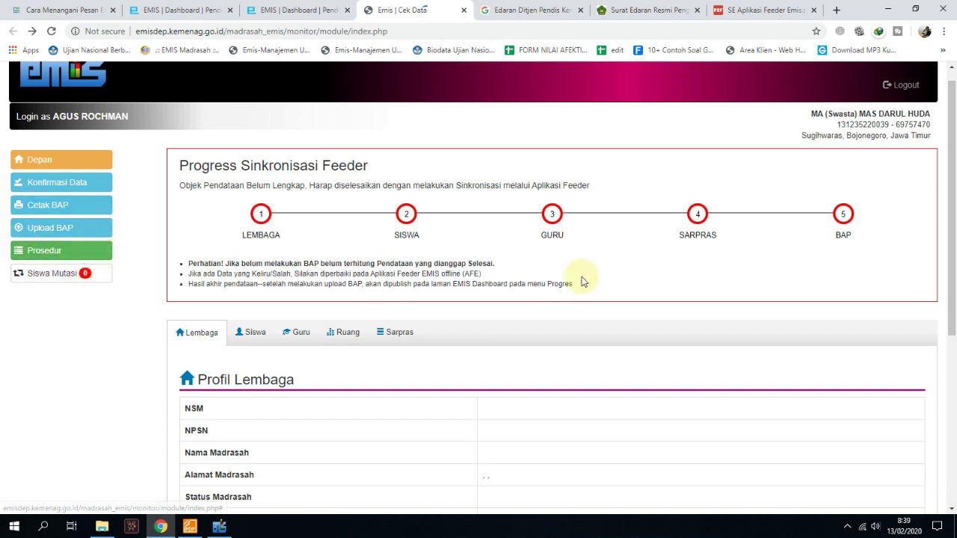
Compare procedure points 10 to 13 in SE Aplikasi Feeder Emis.pdf with the monitoring site's menu, and revisit the circular's Google results.
click(738, 8)
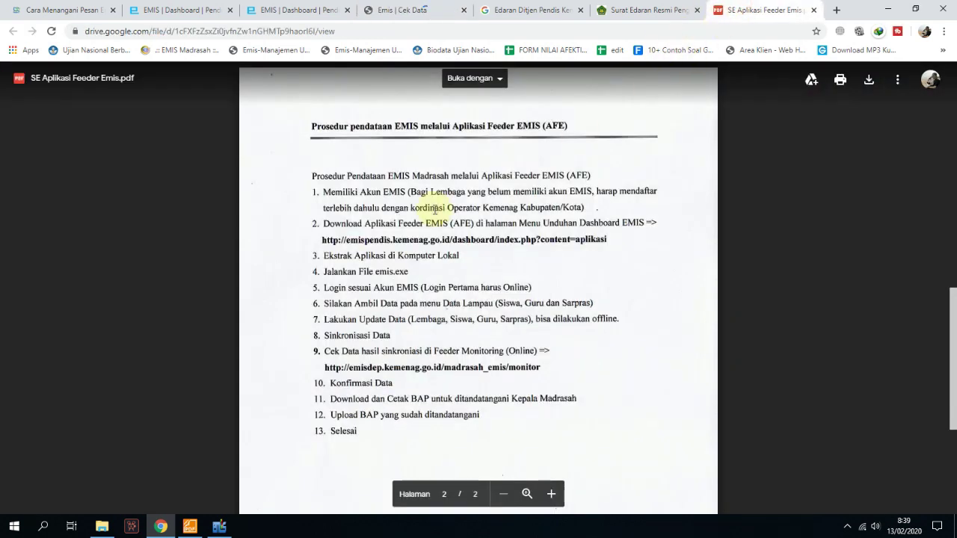
scroll(435, 210, down, 1)
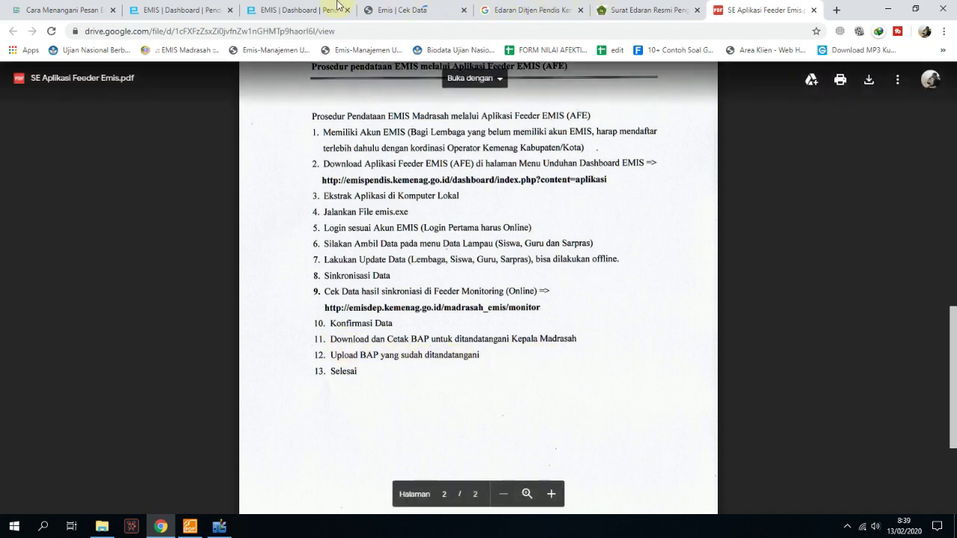
click(415, 9)
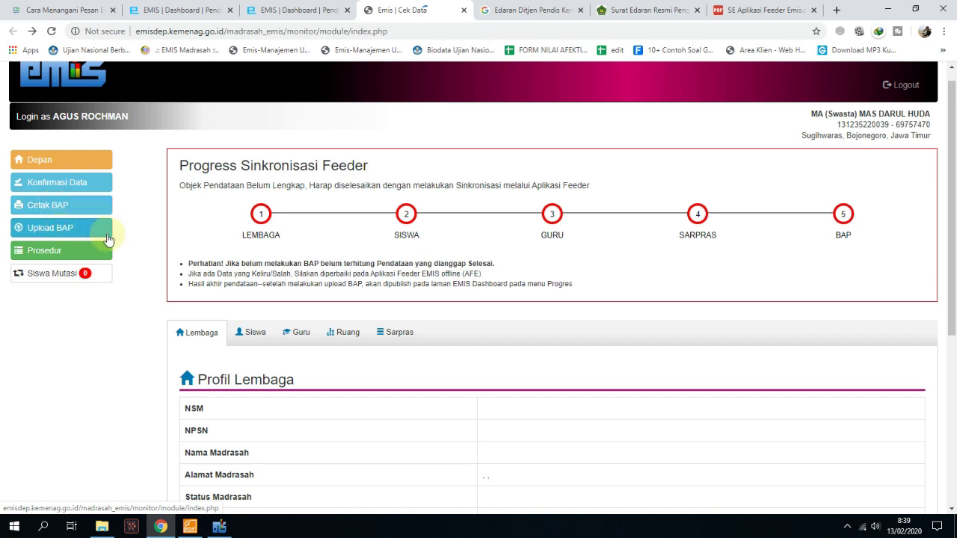
click(762, 13)
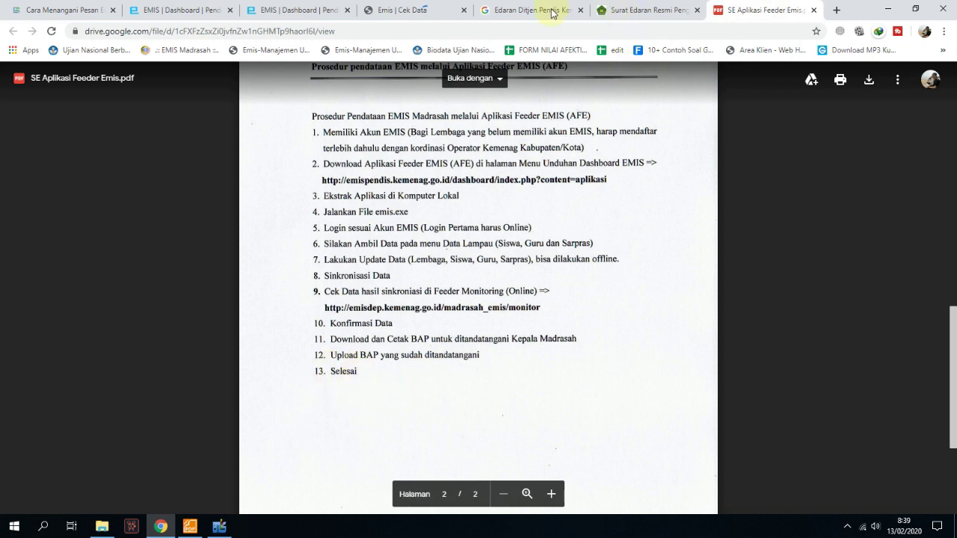
click(661, 15)
click(531, 11)
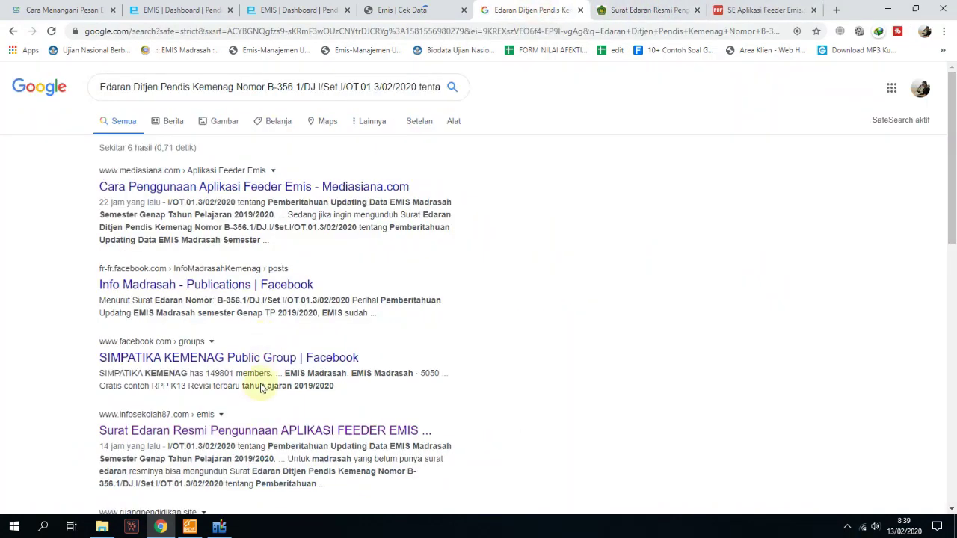
Switch to the Feeder EMIS Madrasah application and open the Beranda page.
click(219, 527)
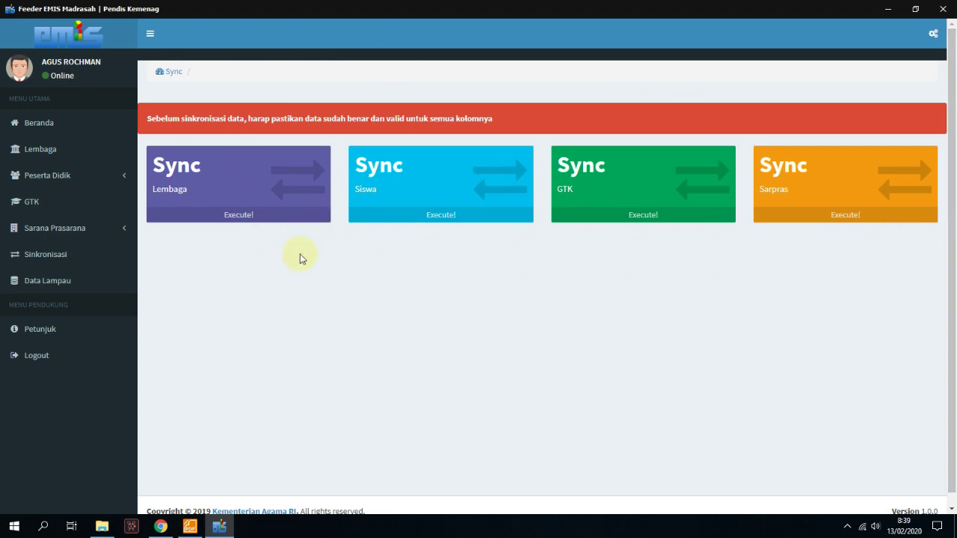
click(21, 261)
click(39, 123)
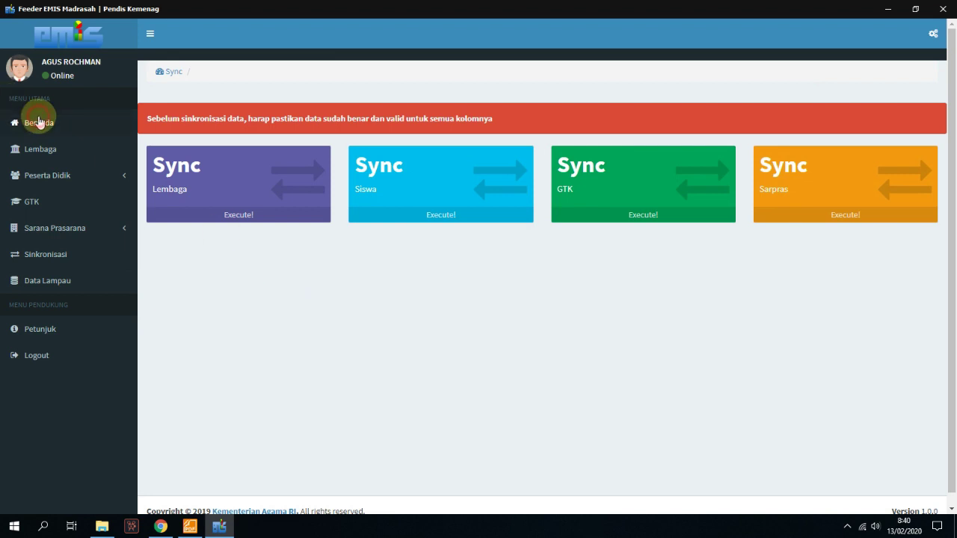